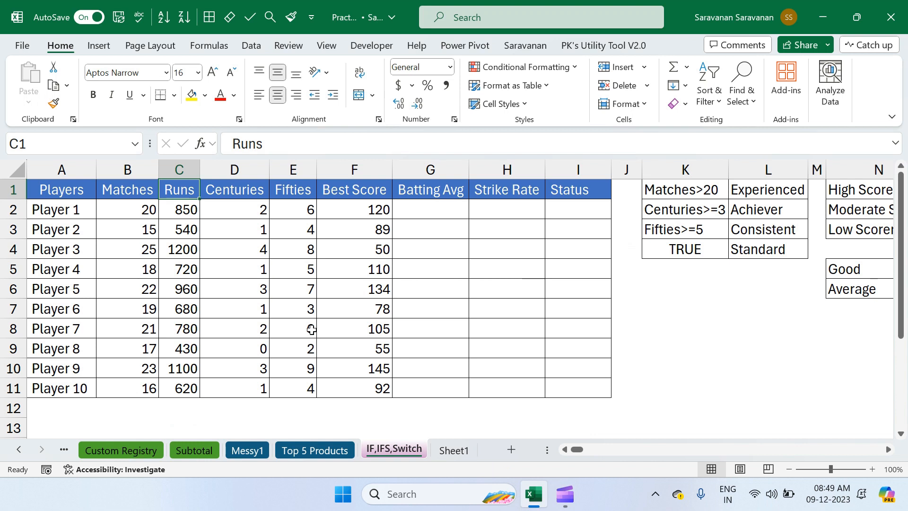
Review the player table's column headers from Players through Status and the criteria tables beside it.
left_click(80, 190)
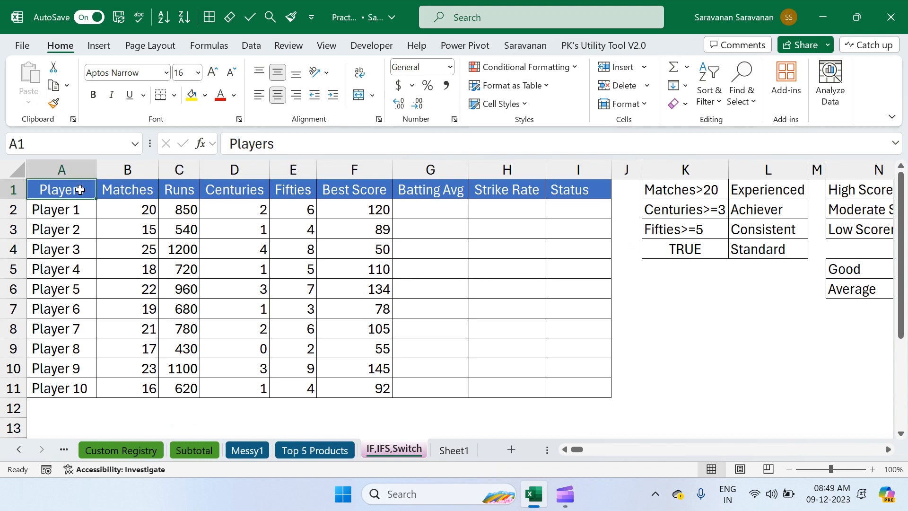
key("Right")
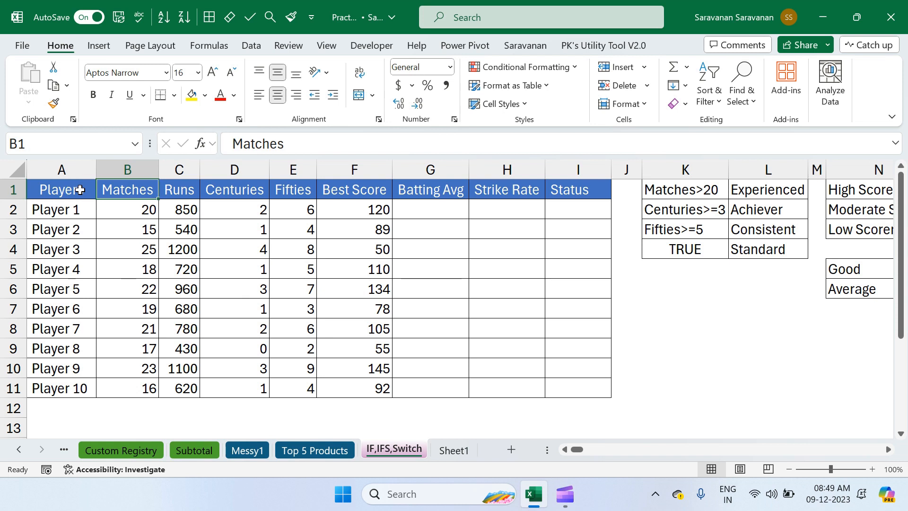
key("Right")
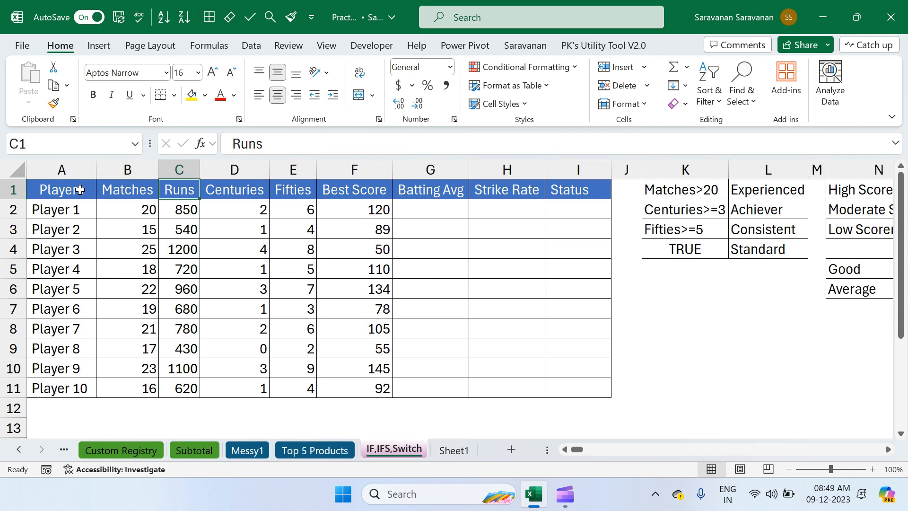
key("Right")
key("Right")
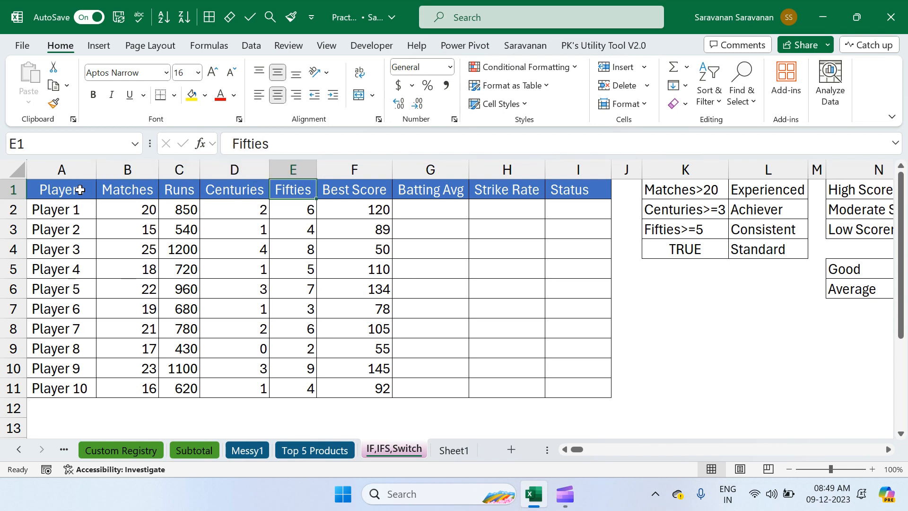
key("Right")
key("Right")
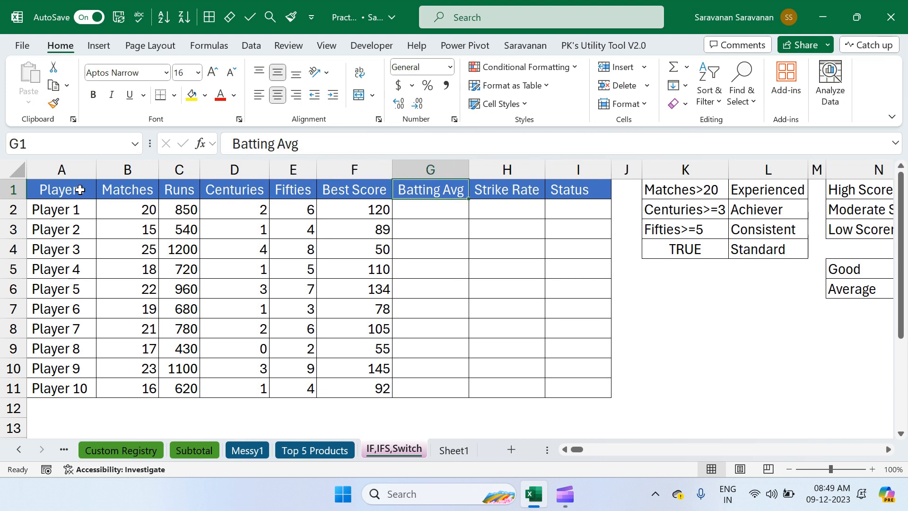
key("Right")
key("Right")
key("Right")
key("Right")
key("Right")
key("Right")
key("Right")
key("Right")
key("Right")
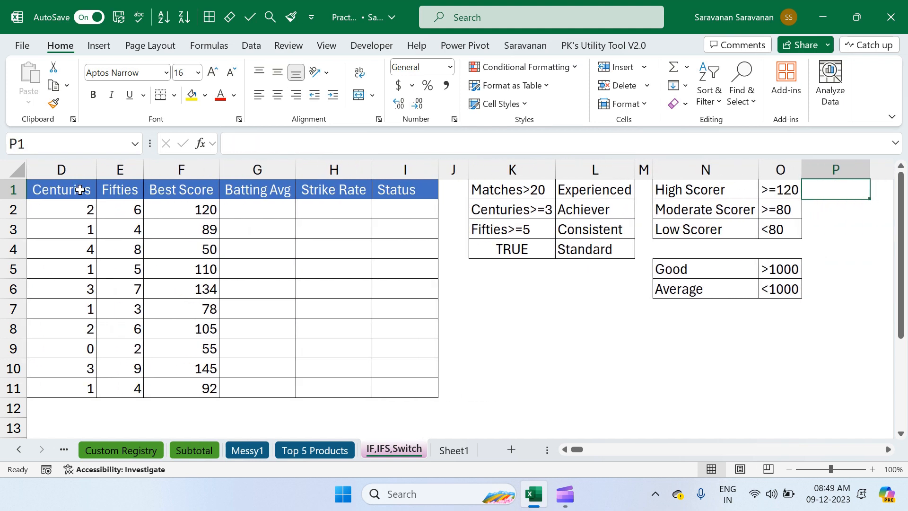
Examine the scorer criteria in columns N and O together with the Status and other player table headers.
key("Left")
key("Left")
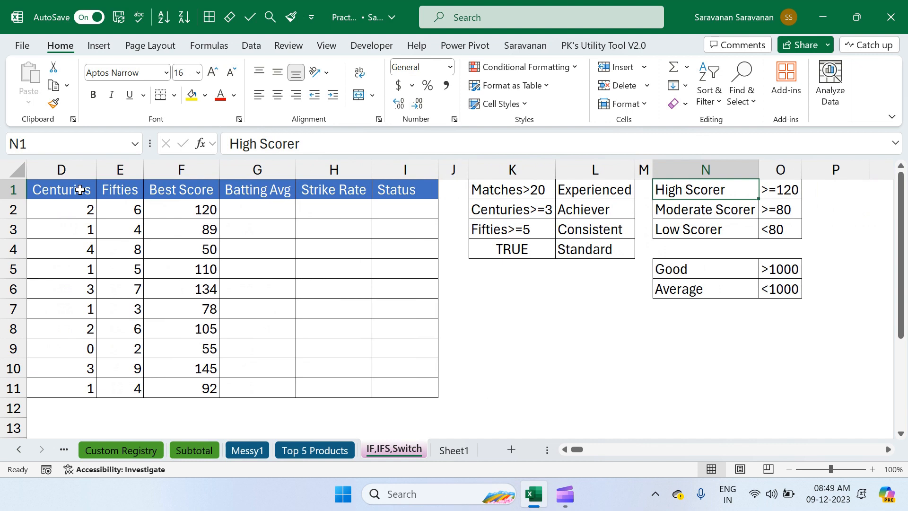
key("Left")
key("Left")
key("Left")
key("Left")
key("Left")
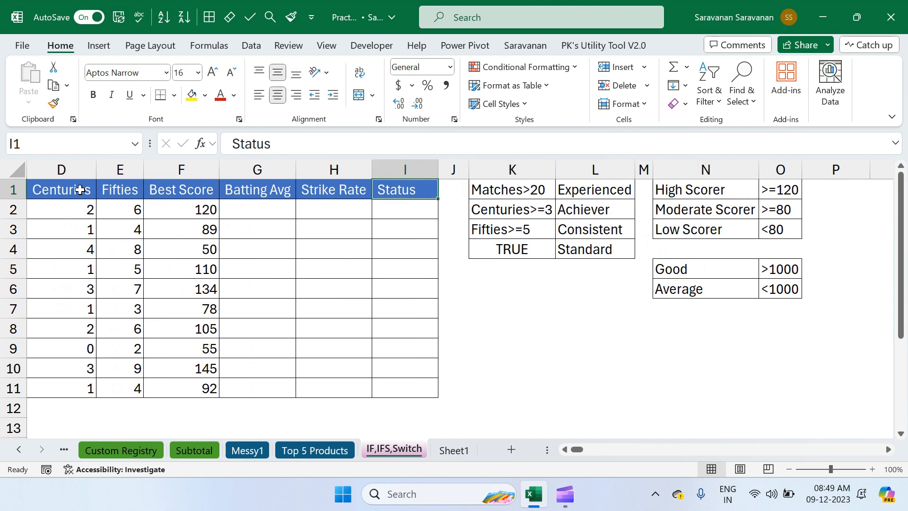
key("Left")
key("Home")
key("Right")
key("Right")
key("Right")
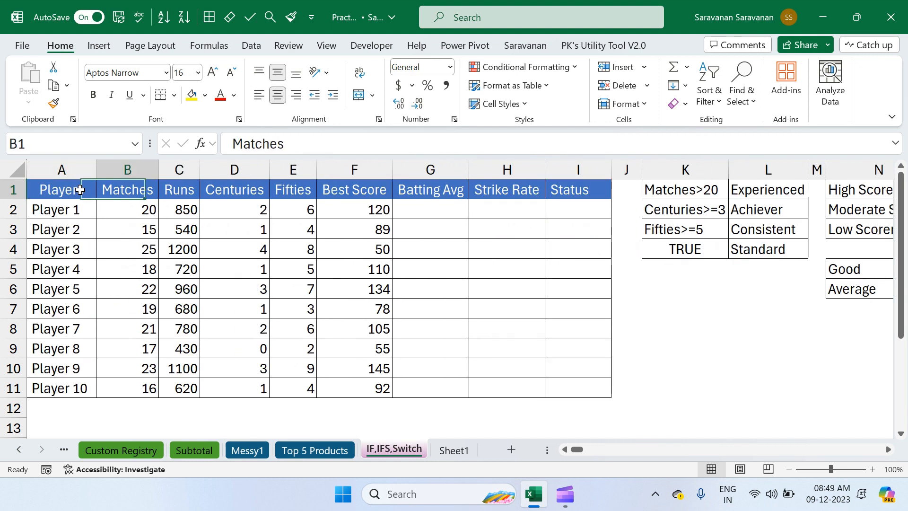
key("Right")
key("Right")
key("Right")
key("Right")
key("Right")
key("Right")
key("Right")
key("Right")
key("Right")
key("Right")
key("Right")
key("Right")
key("Right")
key("Right")
key("Down")
Examine the Good and Average run thresholds in N5:O6.
key("Down")
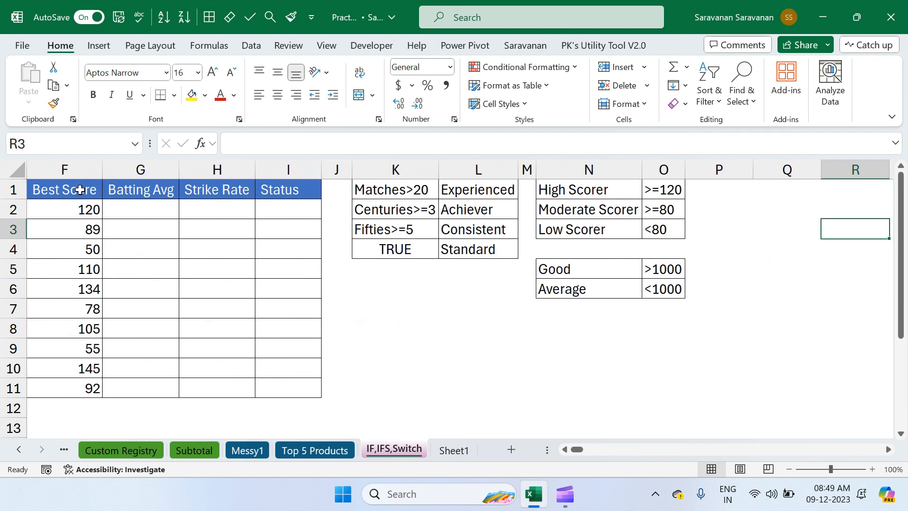
key("Left")
key("Down")
key("Down")
key("Down")
key("Down")
key("Up")
key("Up")
key("Left")
key("Left")
key("Left")
key("Right")
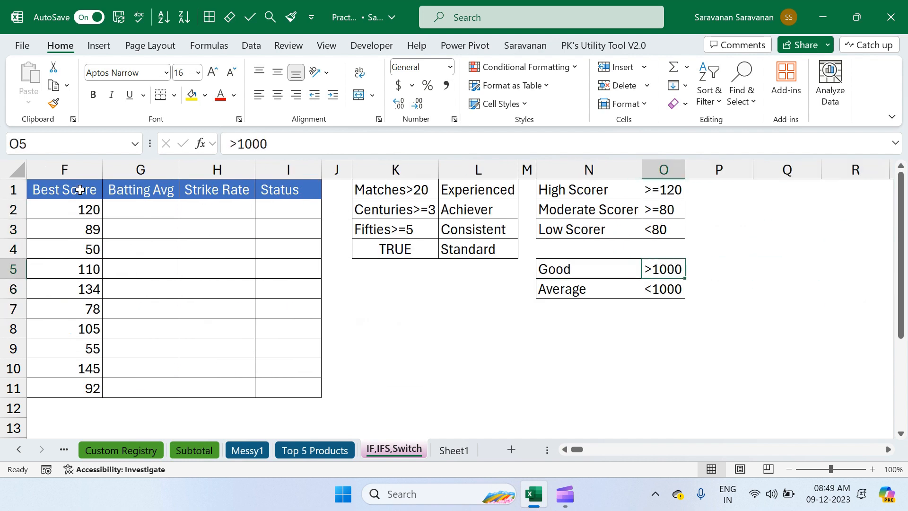
key("Down")
key("Left")
key("Left")
key("Left")
key("Left")
key("Left")
key("Left")
key("Left")
key("Left")
key("Left")
key("Left")
key("Left")
key("Left")
key("Left")
key("Left")
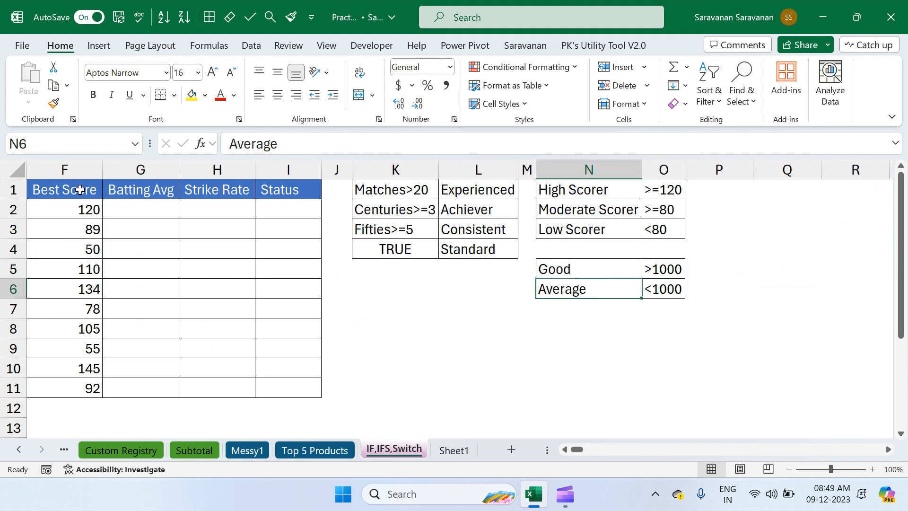
key("Up")
key("Up")
key("Up")
key("Up")
key("Up")
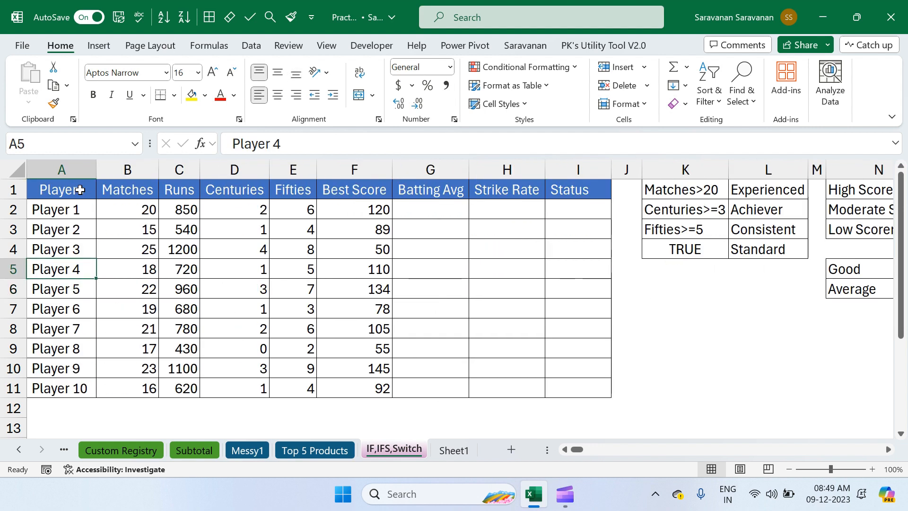
Begin an IF formula in I2 under Status with the logical test C2>1000 on the first player's runs.
key("Right")
key("Right")
key("Right")
key("Right")
key("Right")
key("Right")
key("Right")
key("Right")
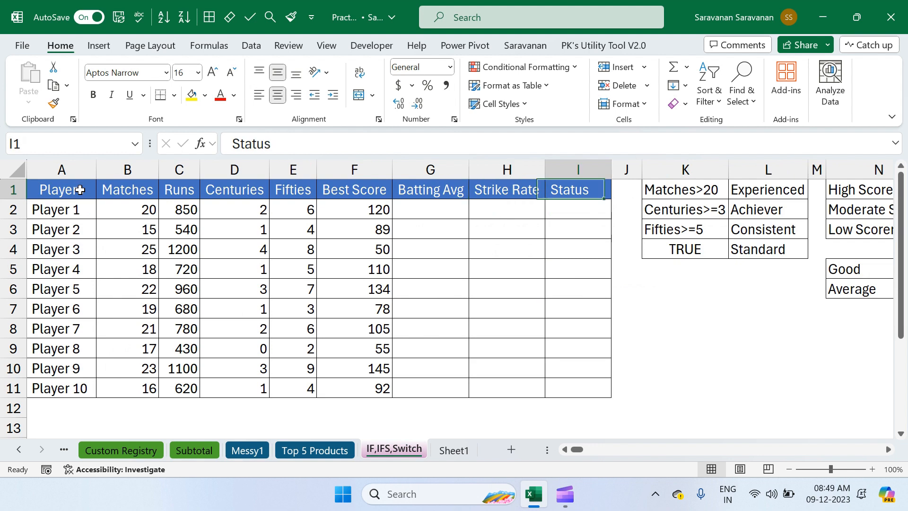
key("Down")
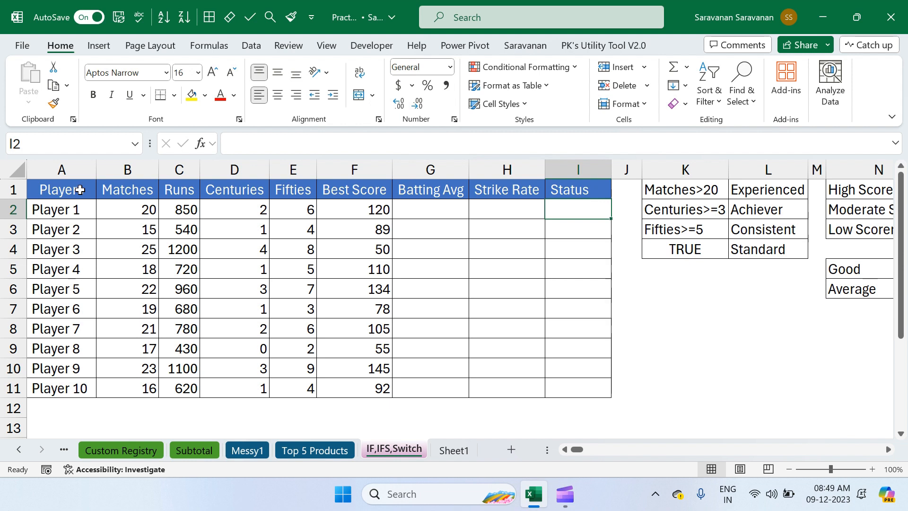
type("=if")
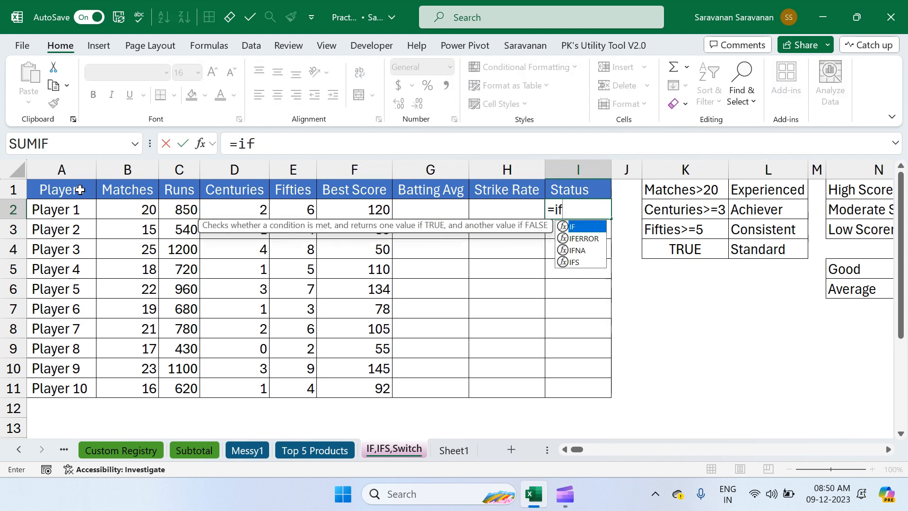
key("Tab")
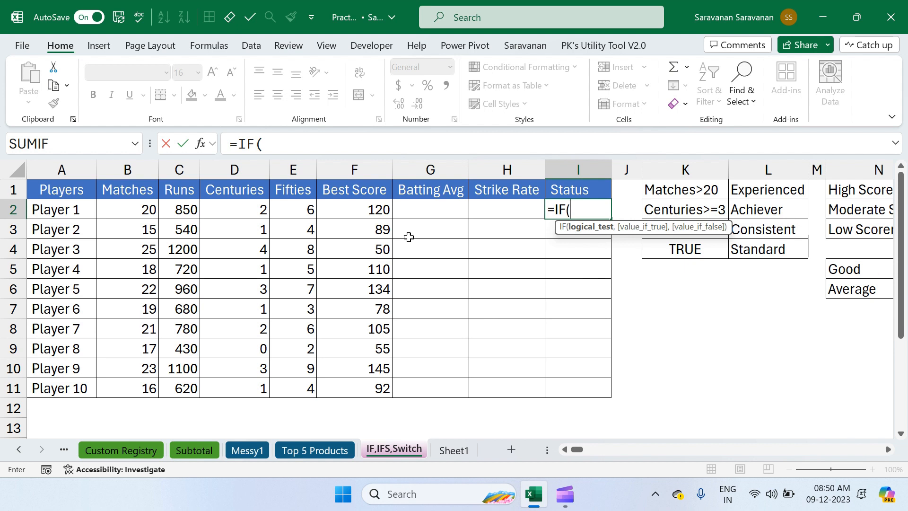
left_click(187, 210)
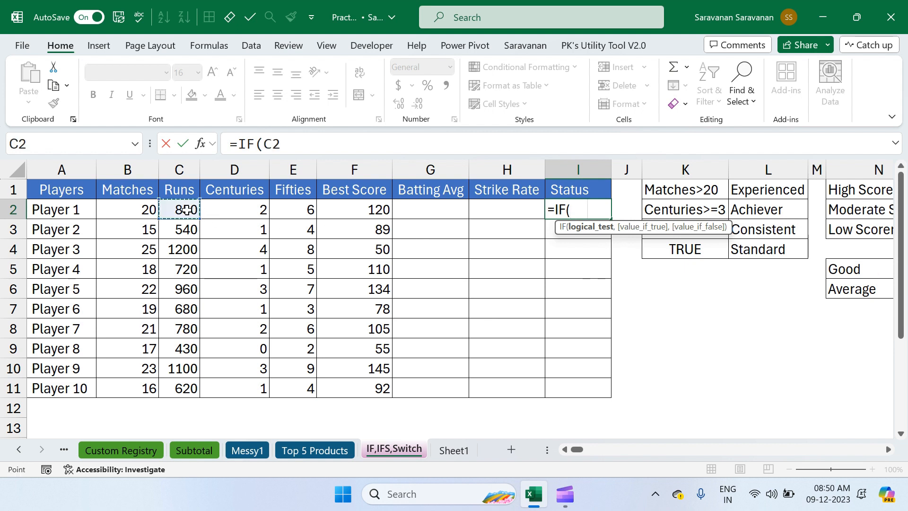
type(">100")
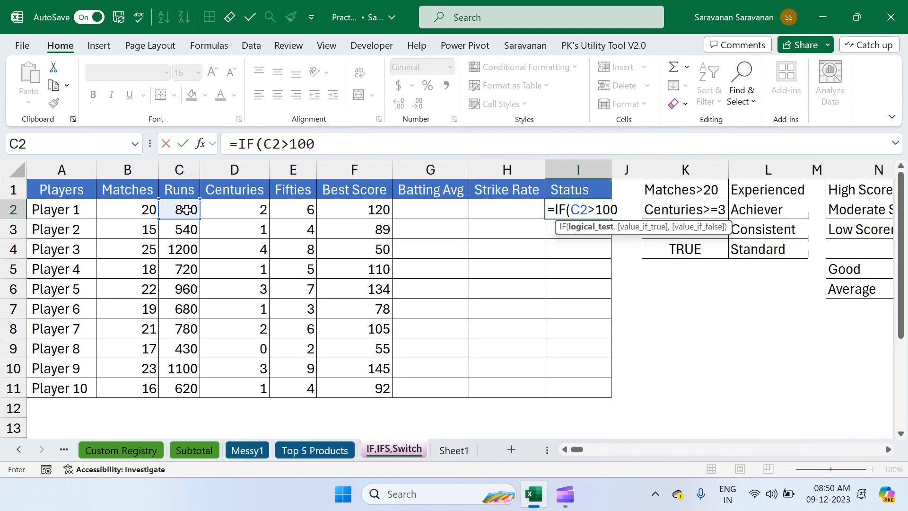
type("0,\"")
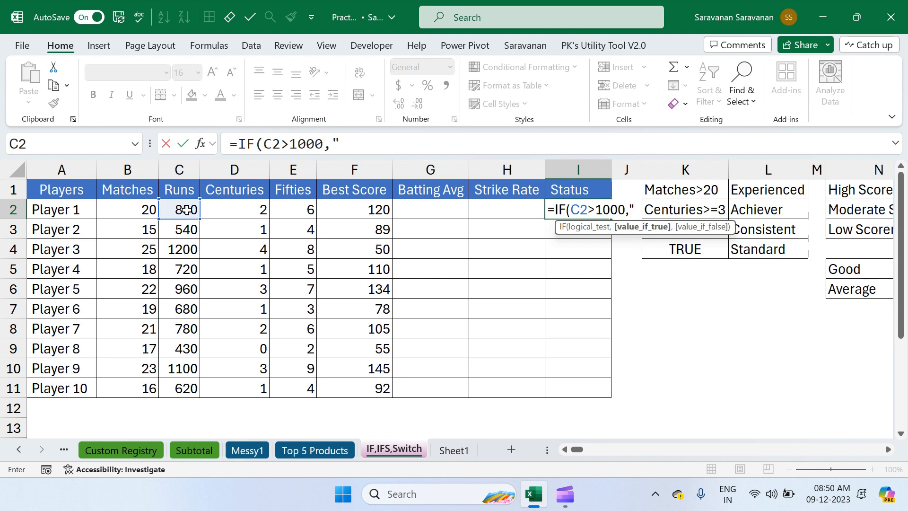
type("Good")
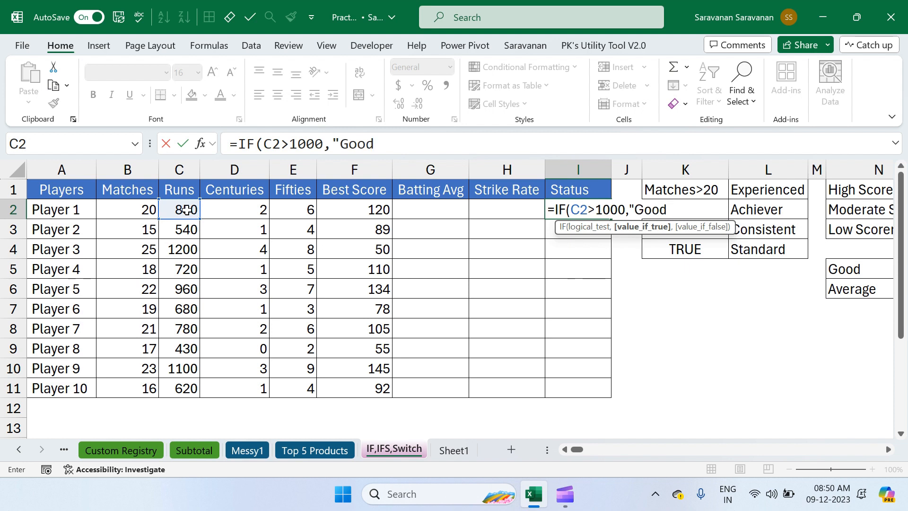
type("\",")
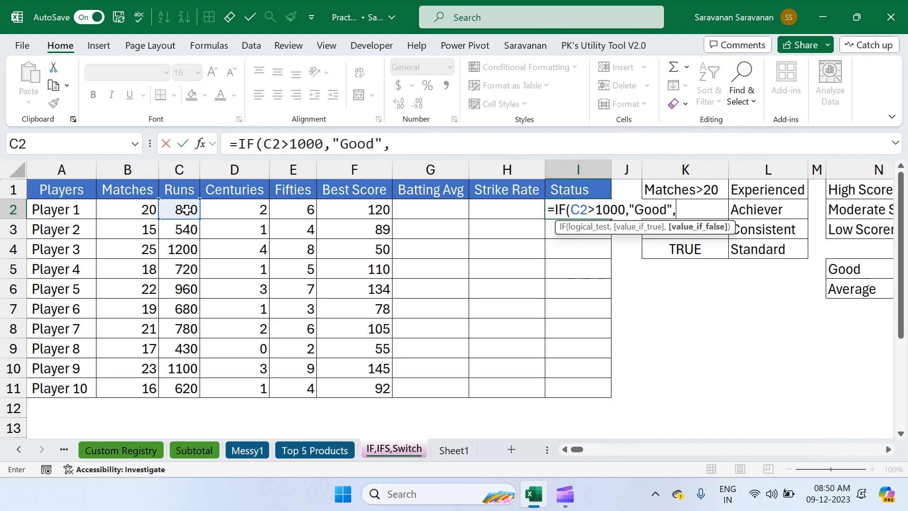
Complete the IF formula in I2 with "Good" as the true value and "Average" as the false value, and enter it.
type("\"Average\")")
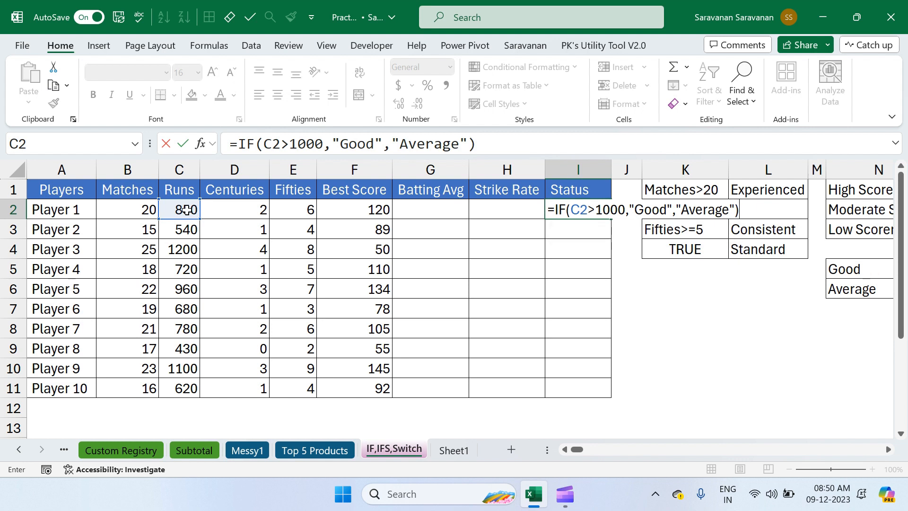
left_click(587, 208)
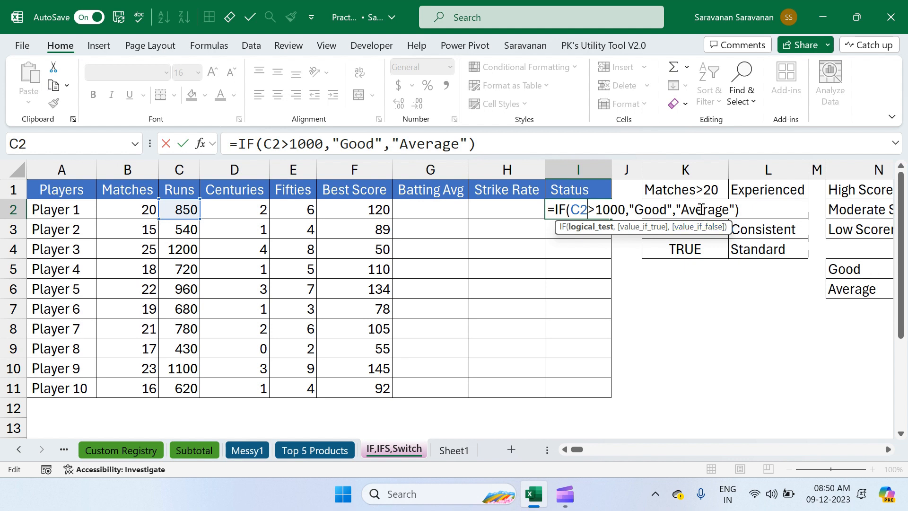
key("ctrl+Return")
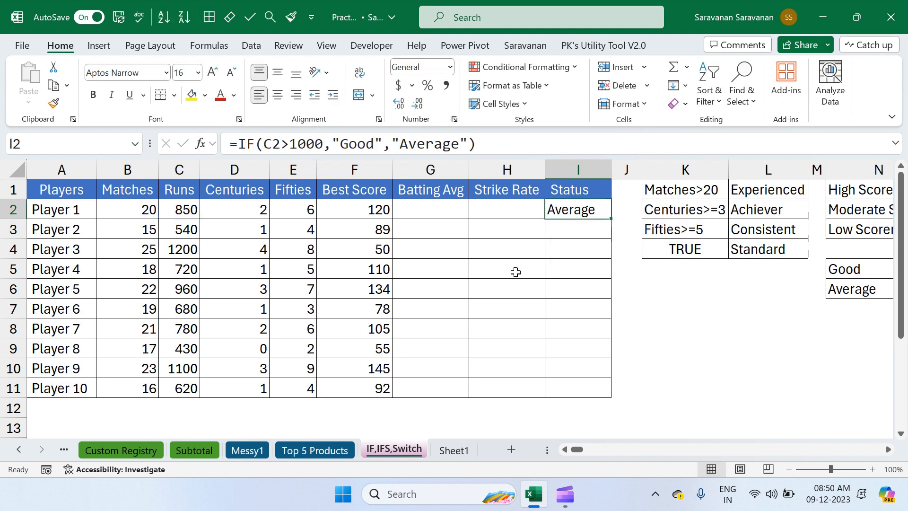
Fill the IF formula from I2 down the Status column to I11.
key("shift+Down")
key("shift+Down")
key("shift+Down")
key("shift+Down")
key("shift+Down")
key("shift+Down")
key("shift+Down")
key("shift+Down")
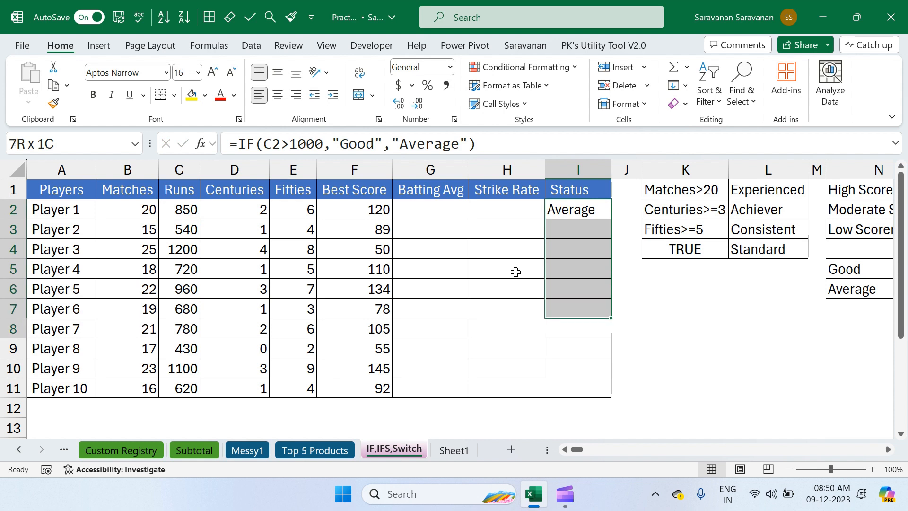
key("shift+Down")
key("ctrl+d")
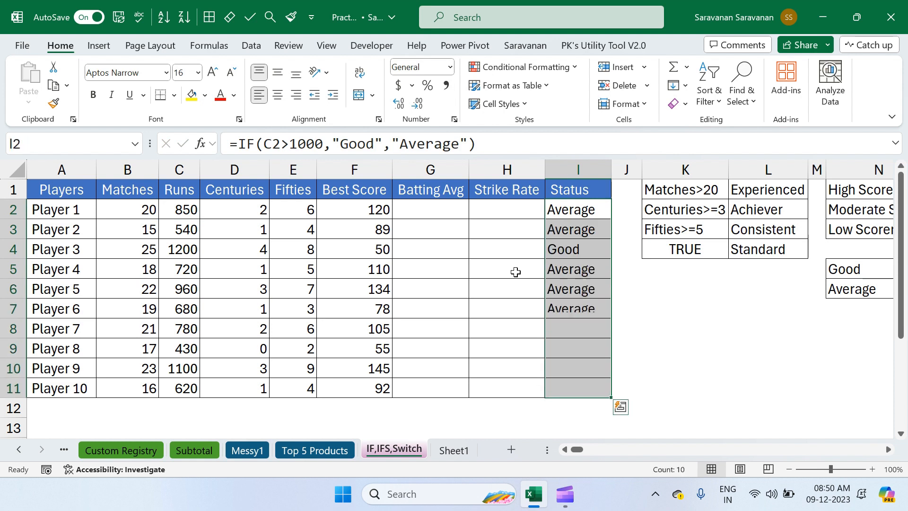
Compare the Runs values with the Status results for Player 3 and Player 9.
left_click(192, 215)
left_click(183, 246)
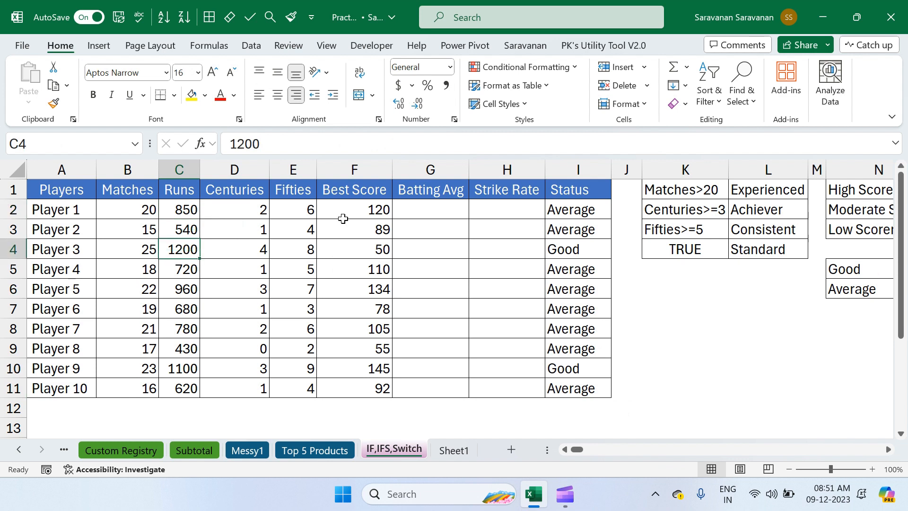
left_click(566, 250)
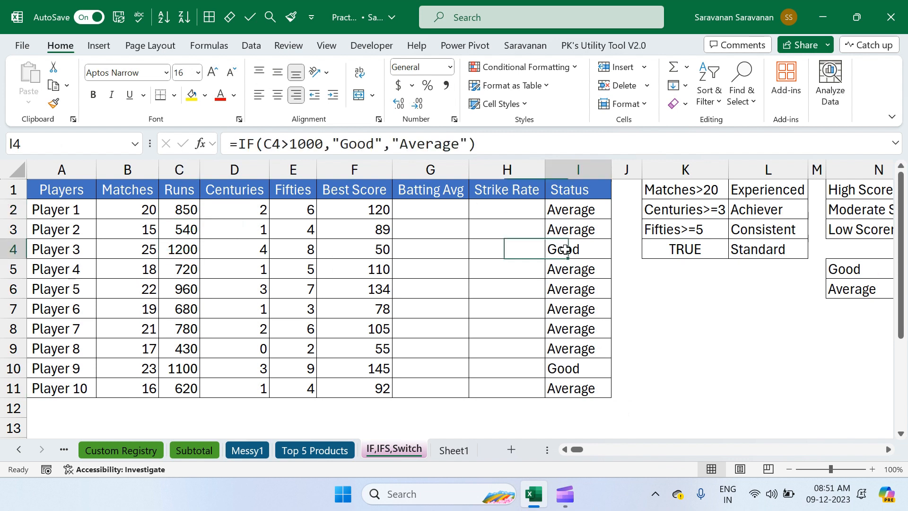
left_click(564, 373, "ctrl")
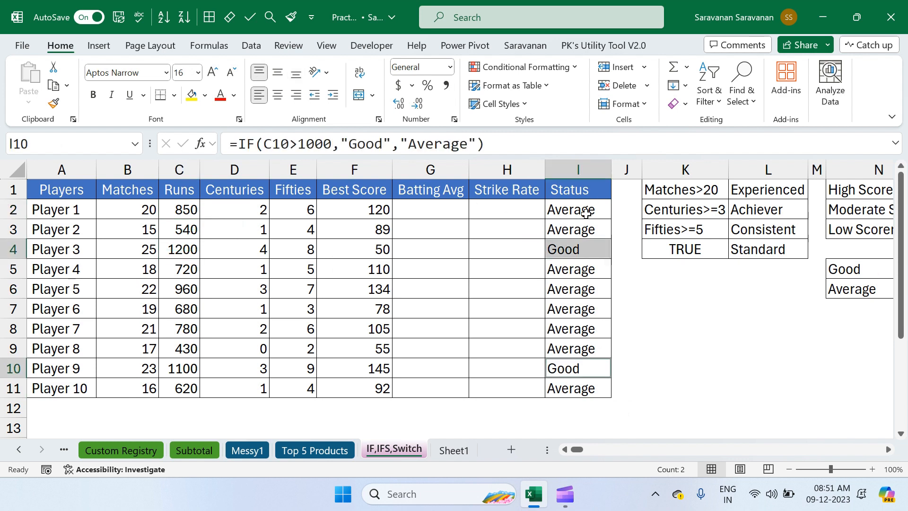
Begin an IFS formula in H2 under Strike Rate with the first test B2>20 returning "Experienced".
left_click(518, 209)
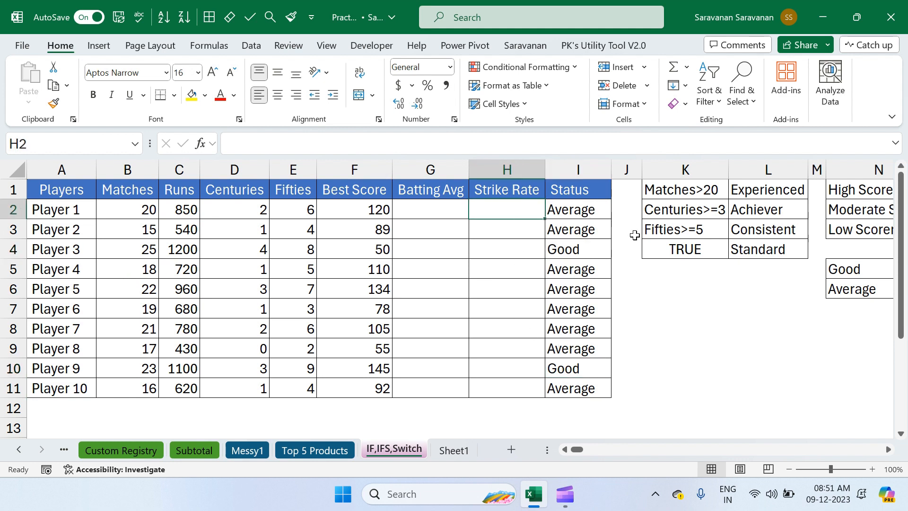
scroll(657, 304, "right", 1)
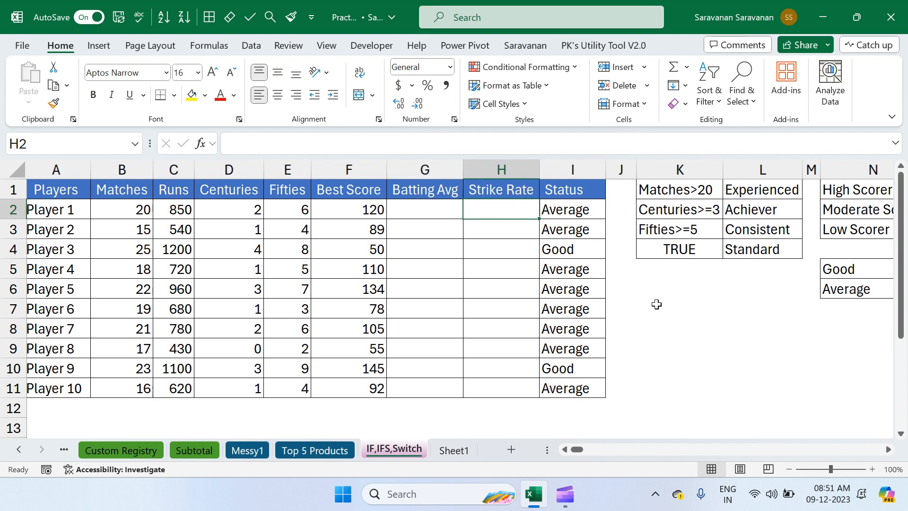
scroll(657, 304, "right", 2)
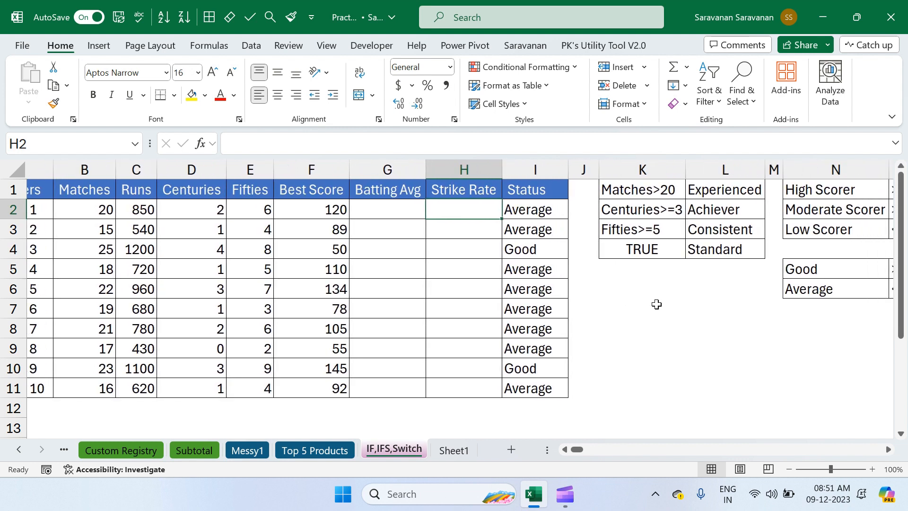
scroll(657, 304, "left", 2)
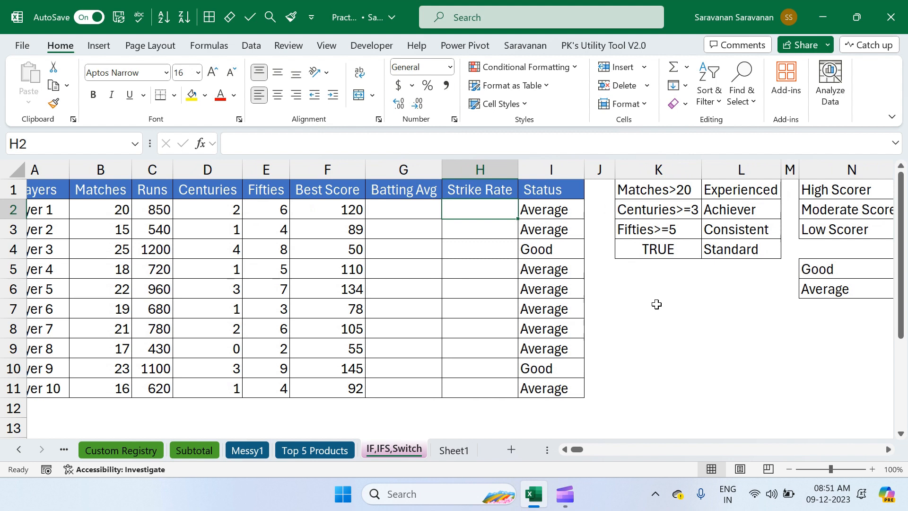
type("=ifs")
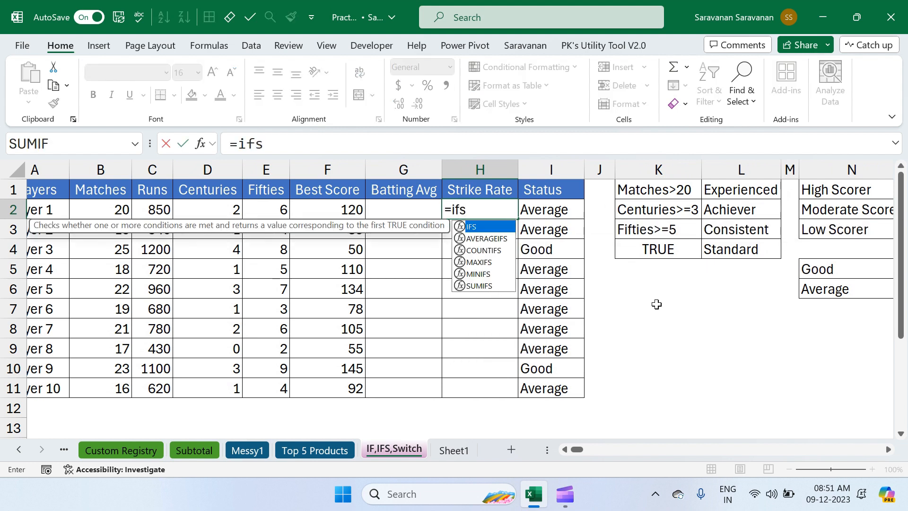
key("Tab")
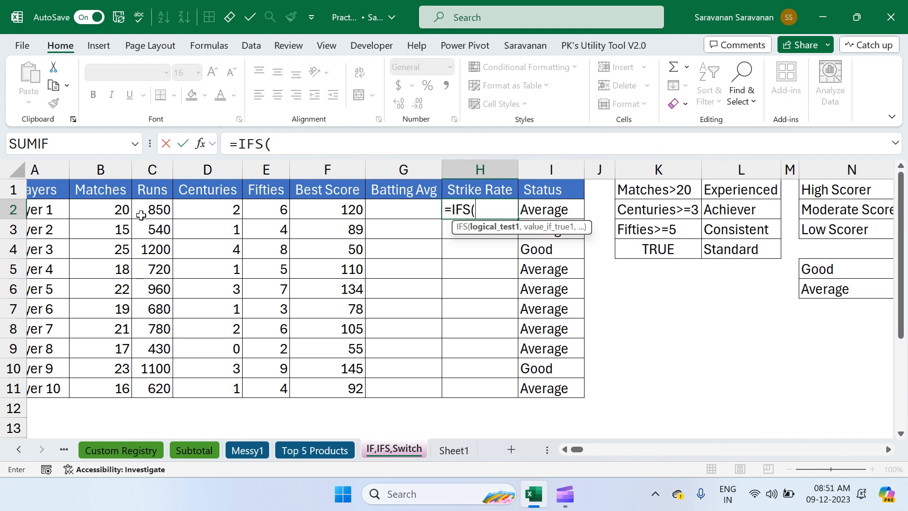
left_click(118, 210)
type(">20,")
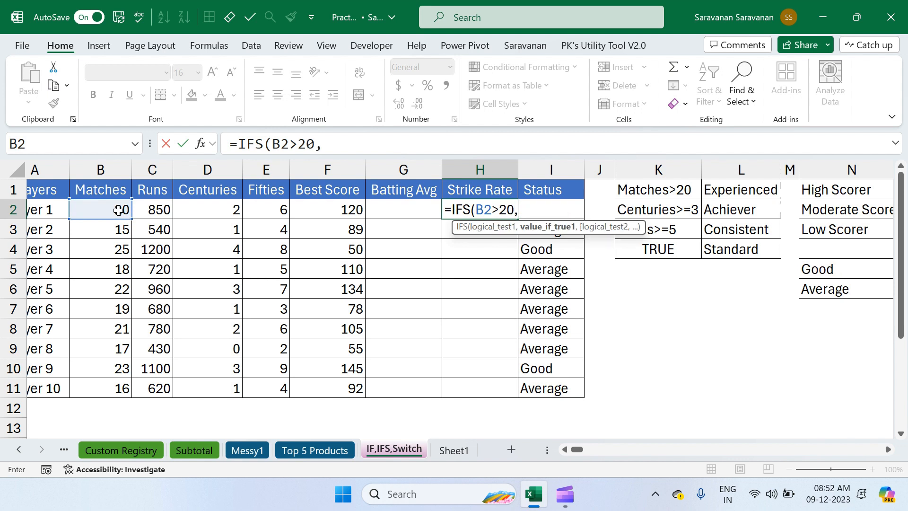
type("\"Experienced\",")
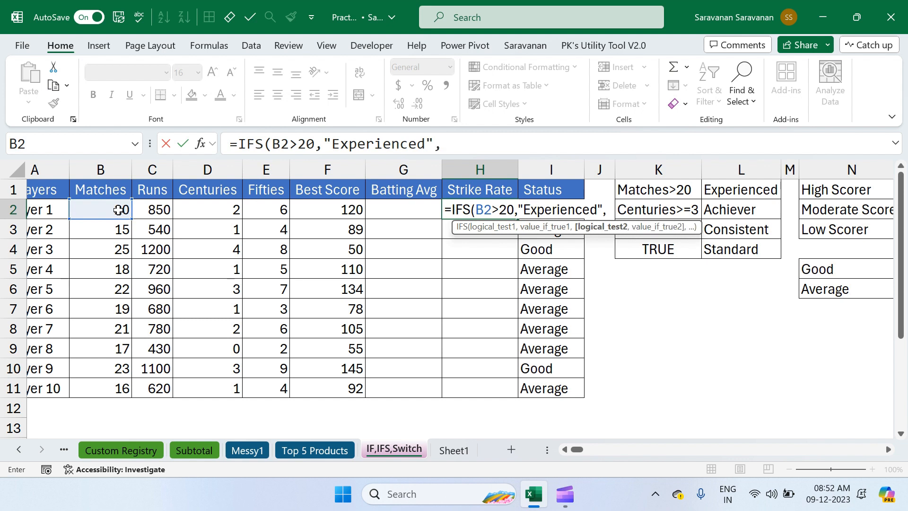
Add the second IFS condition D2>=3 on the first player's centuries, returning "Achiever".
left_click(222, 208)
type(">")
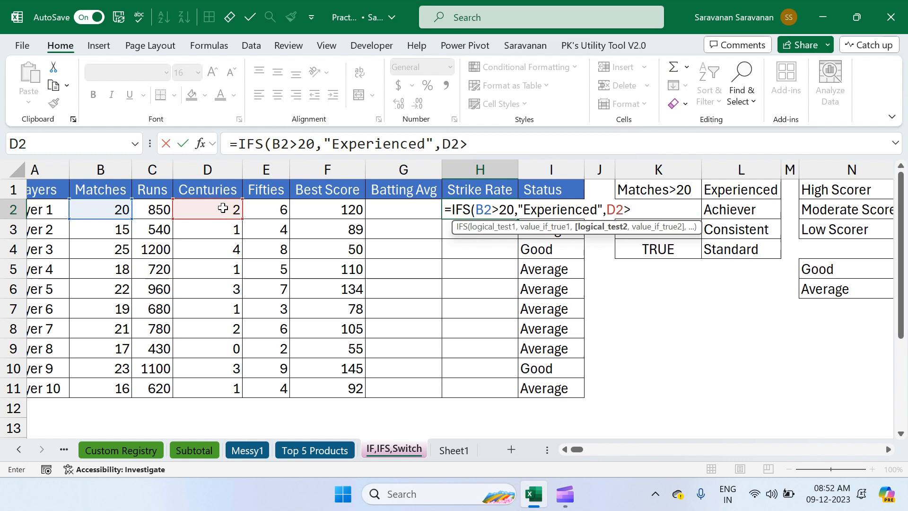
type("=3,\"Achiever\"")
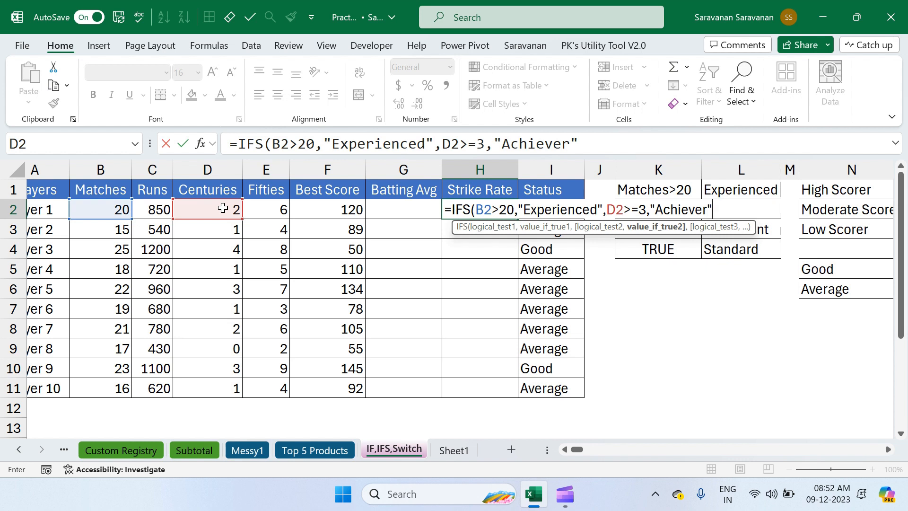
type(",")
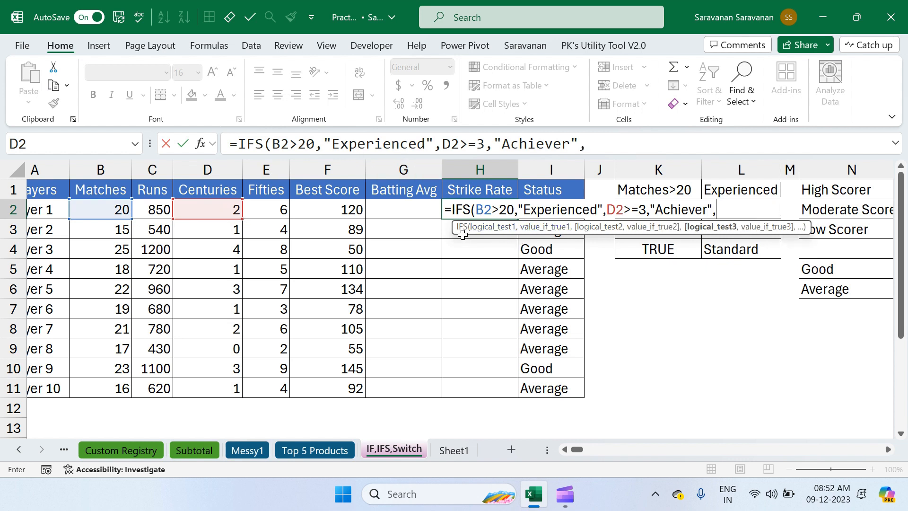
Move the formula hint off the criteria table and add the third IFS condition E2>=5, returning "Consistent".
left_click_drag(461, 232, 132, 257)
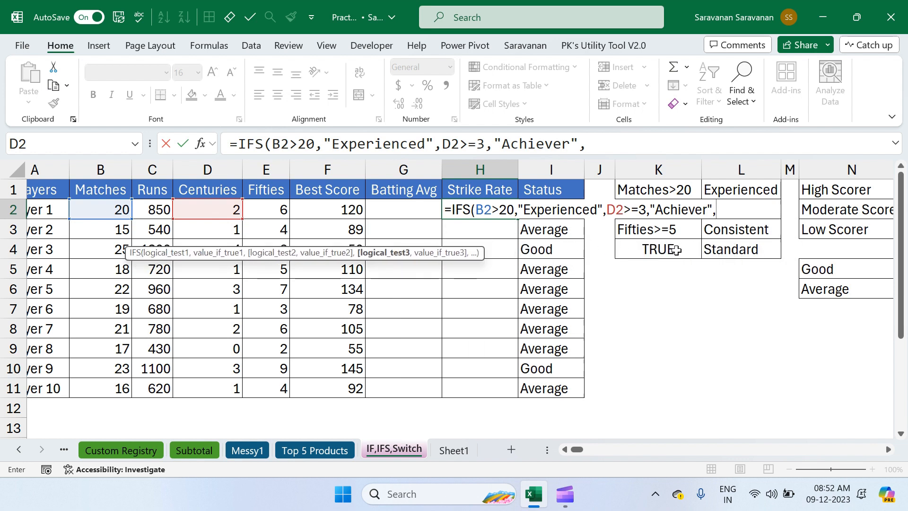
left_click(275, 209)
type("=")
type("5,")
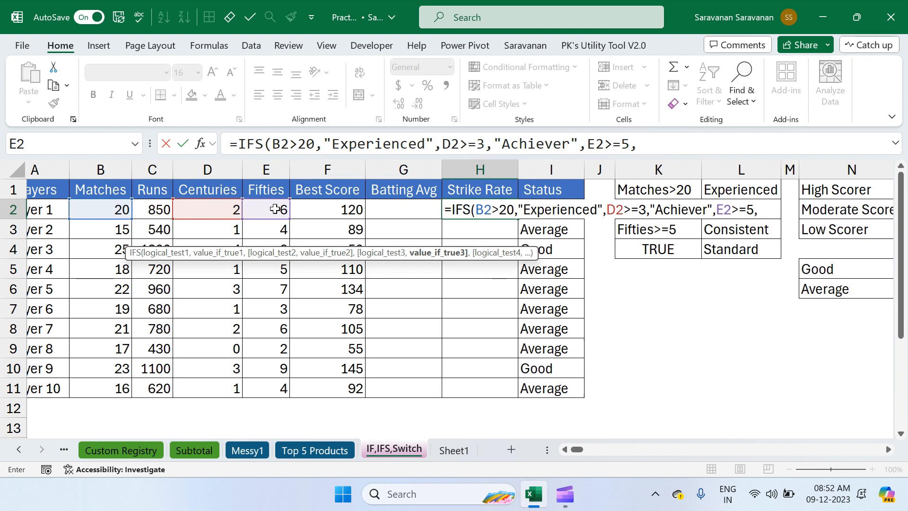
type("\"Consi")
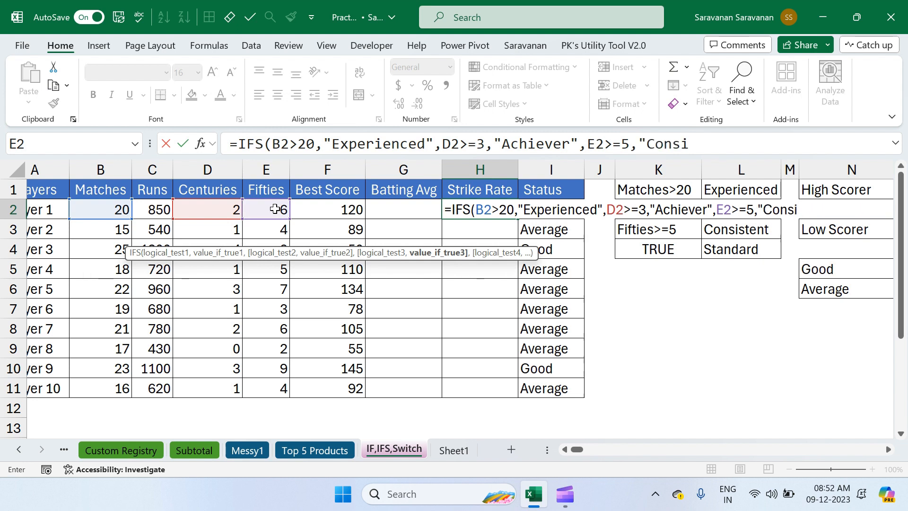
type("stent\",")
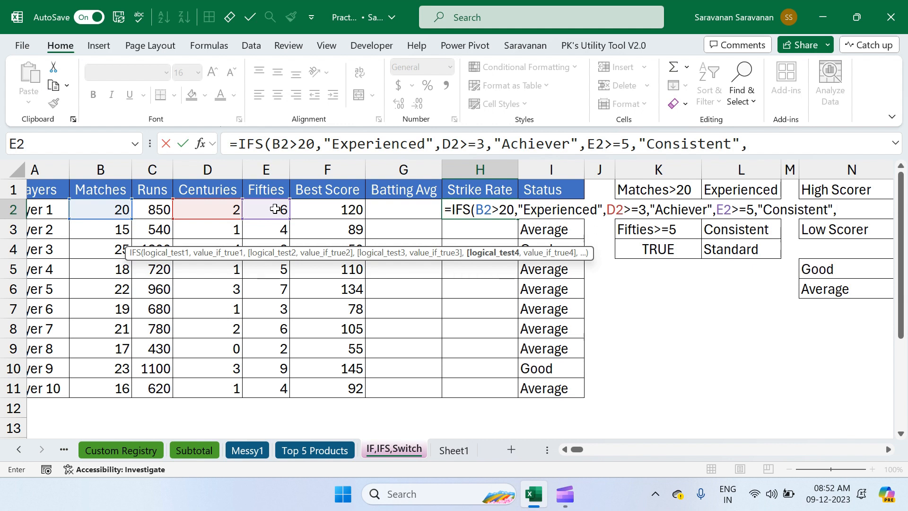
type("True")
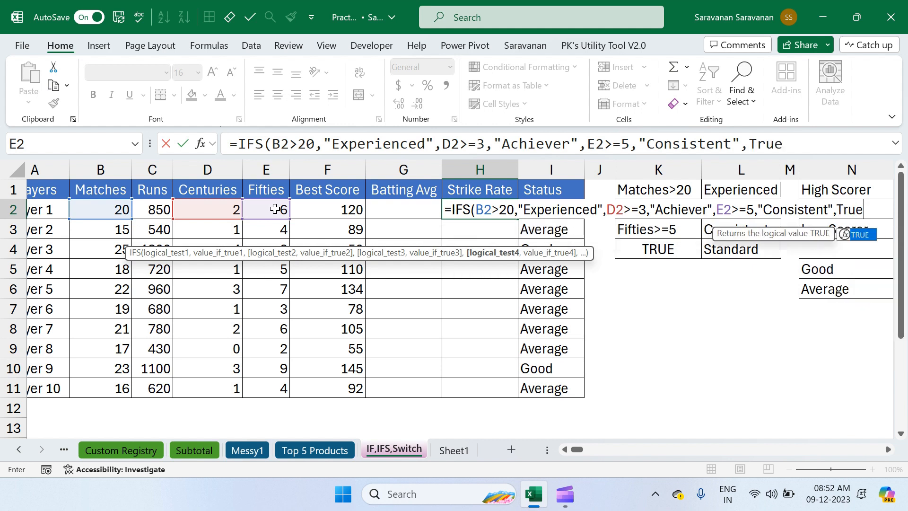
type(",")
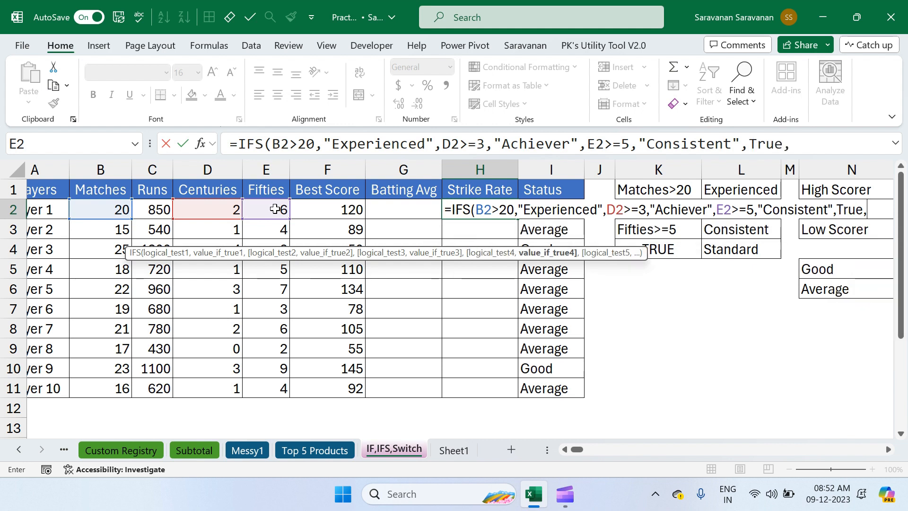
type("\"Sta")
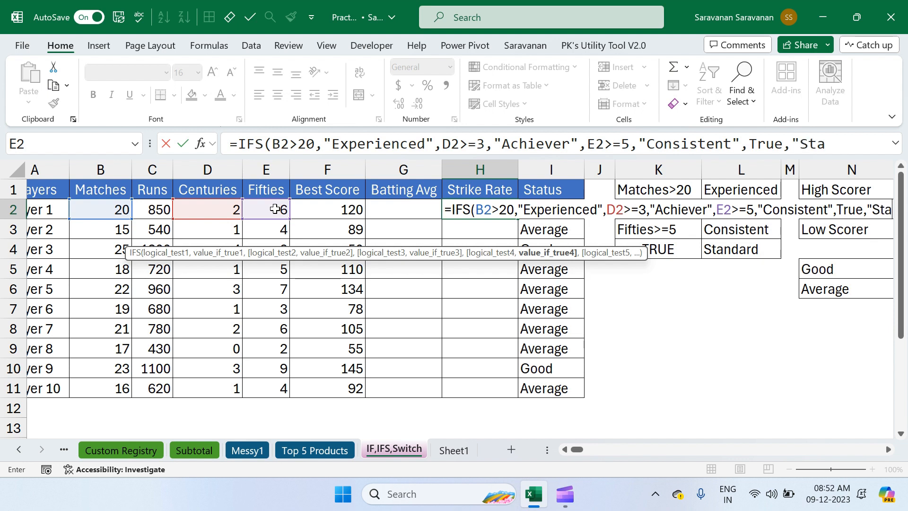
type("ndard\")")
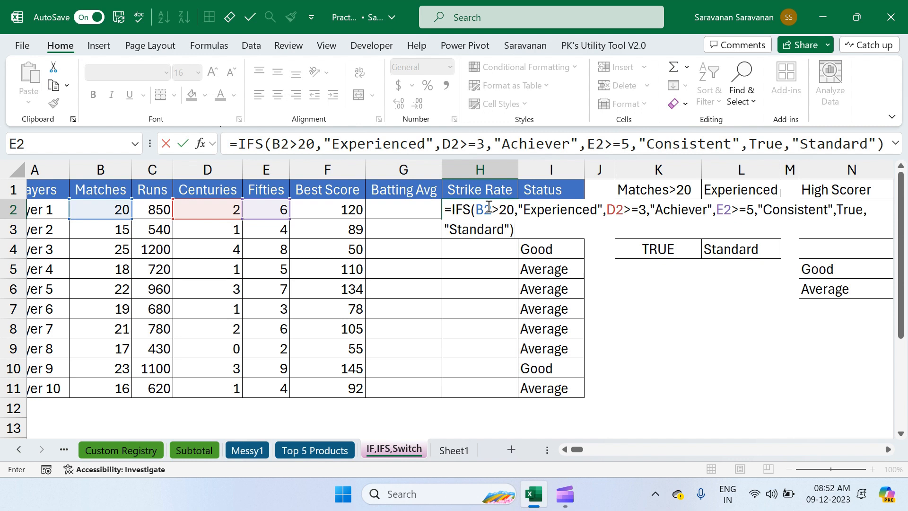
Complete the IFS formula in H2 with TRUE as the final condition returning "Standard", and enter it.
left_click(489, 207)
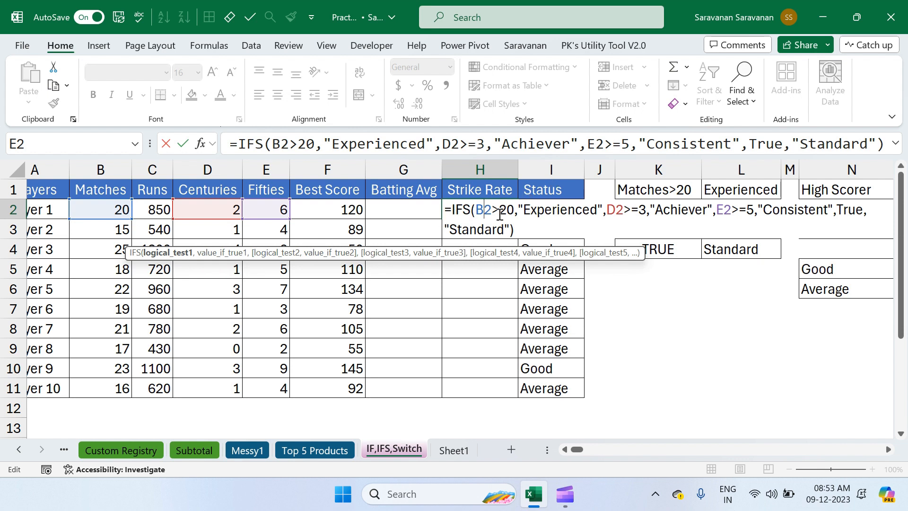
key("Return")
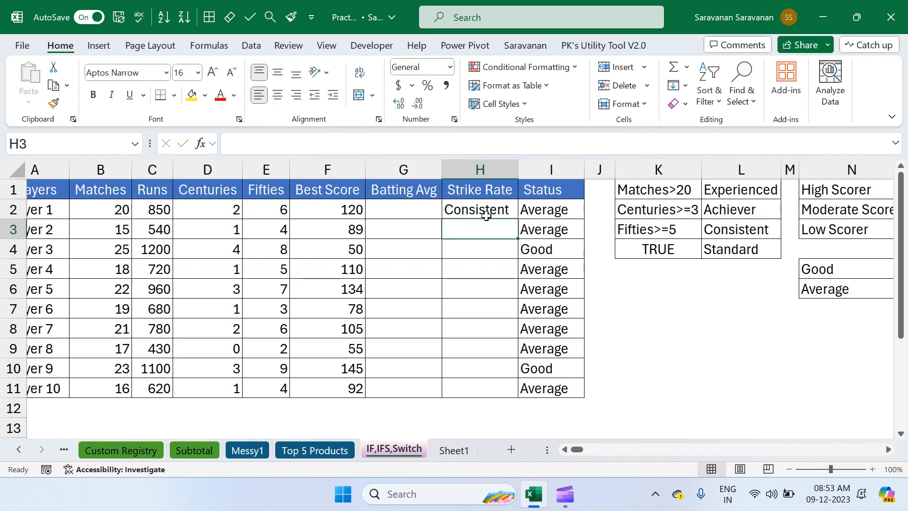
Fill the IFS formula from H2 down the Strike Rate column to H11 and widen column H slightly.
left_click(492, 214)
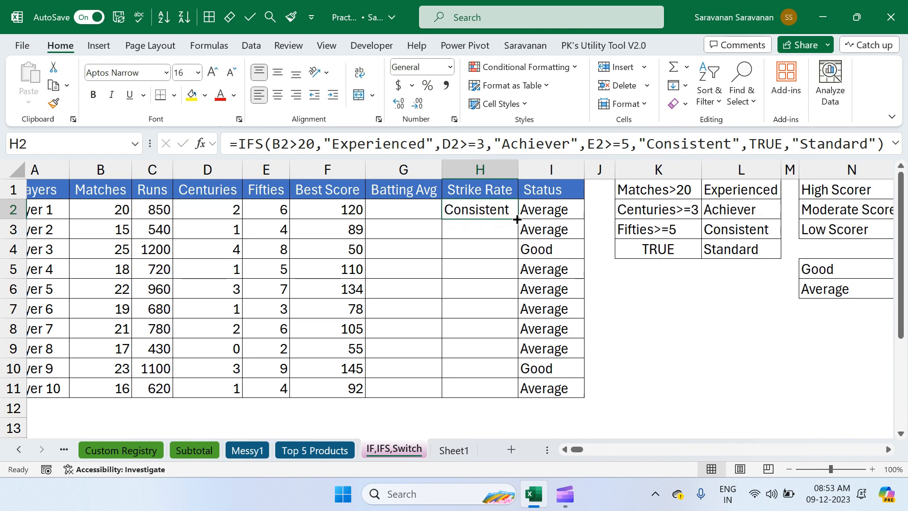
double_click(517, 219)
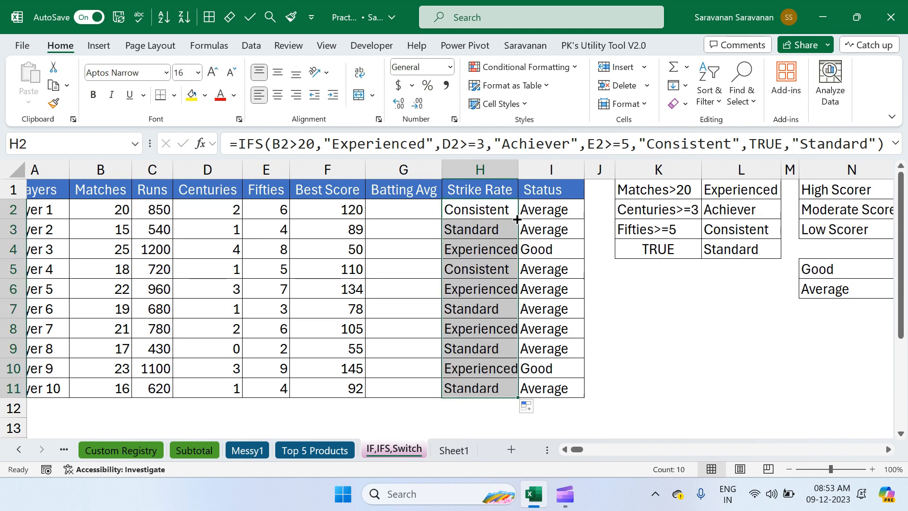
left_click_drag(518, 171, 522, 171)
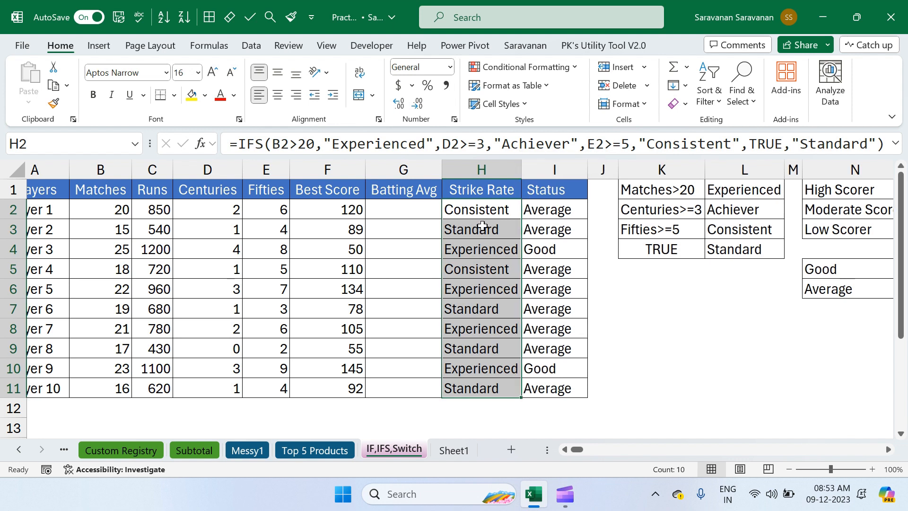
Check the Strike Rate results of the first three players against their row values and the IFS criteria.
key("Left")
key("Left")
key("Left")
key("Left")
key("Left")
key("Left")
key("Left")
key("Right")
key("Right")
key("Right")
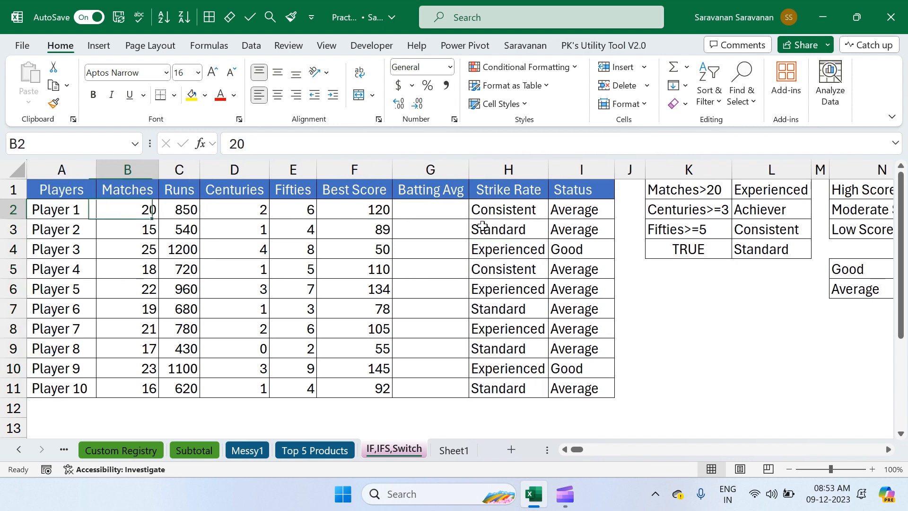
key("Right")
key("Right")
key("Right")
key("Right")
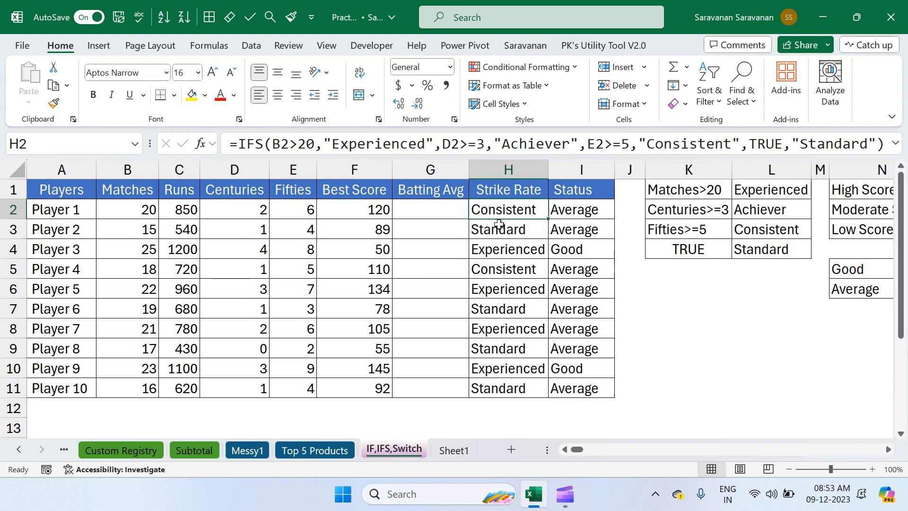
left_click(497, 226)
left_click(513, 251)
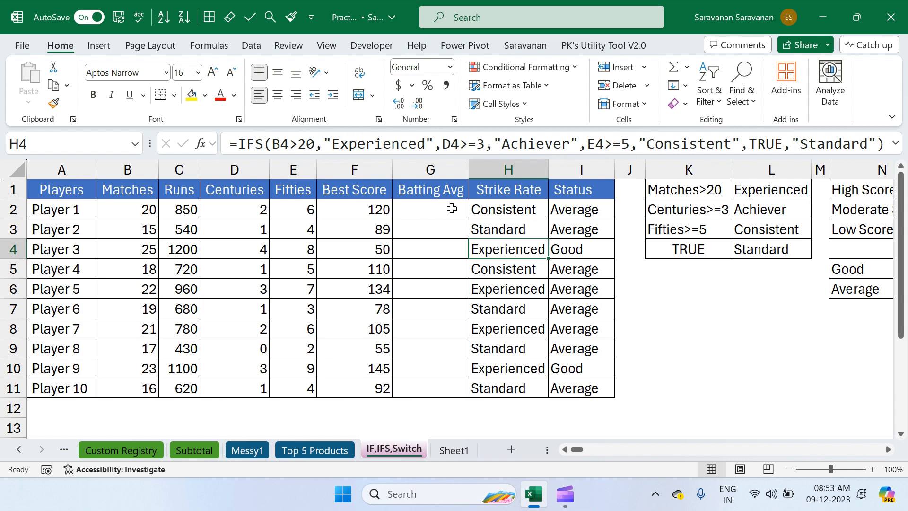
scroll(458, 207, "right", 2)
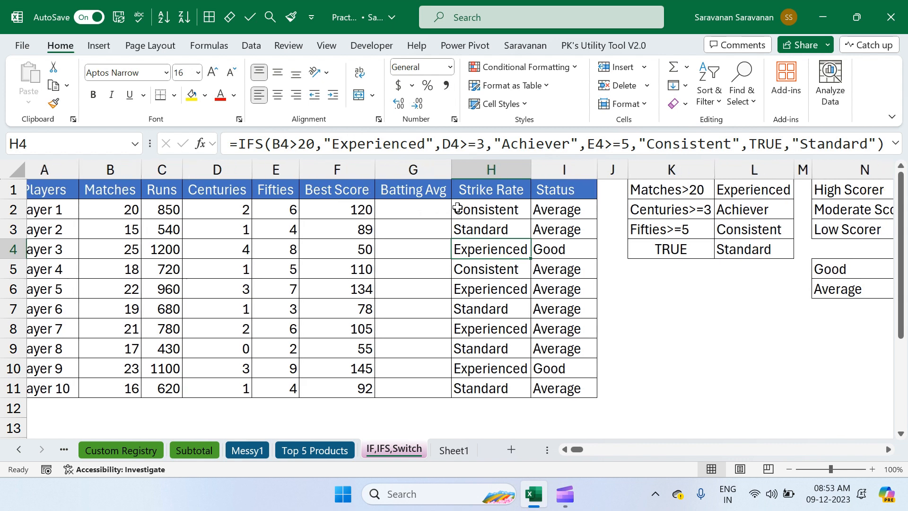
scroll(457, 207, "right", 1)
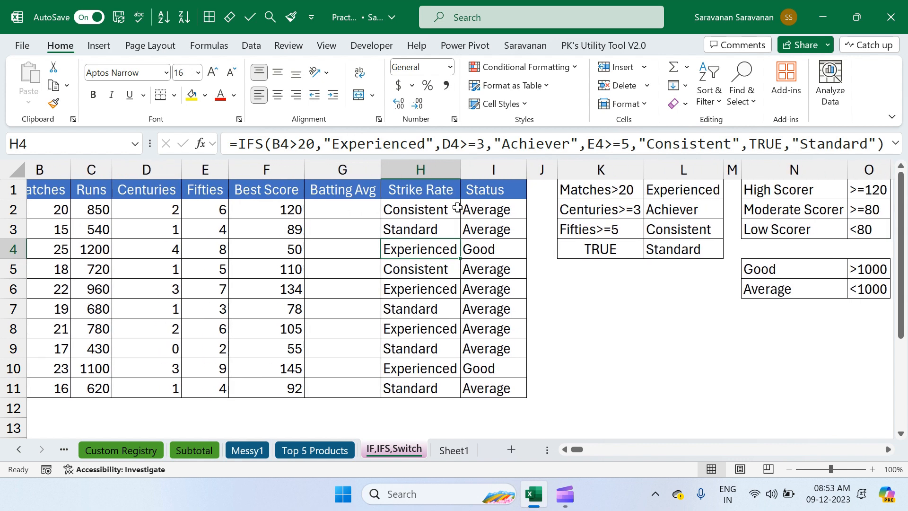
left_click(335, 211)
type("=")
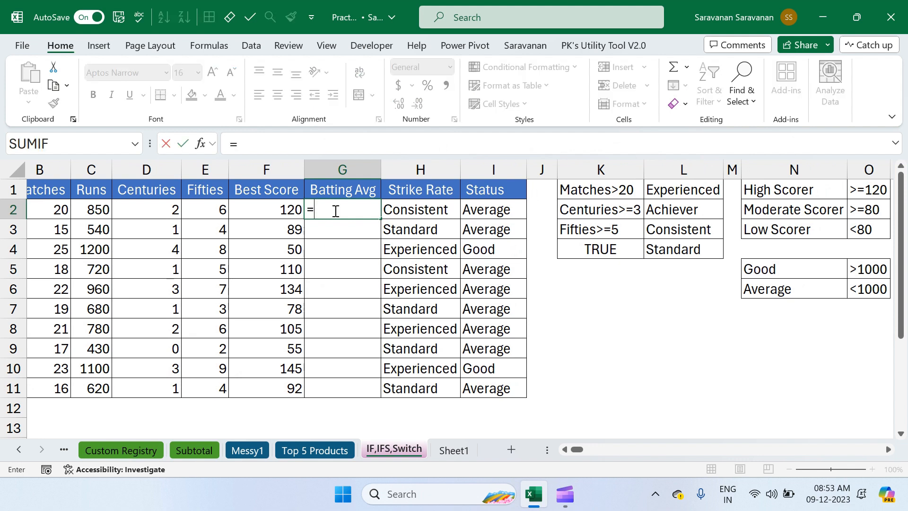
type("swith")
key("BackSpace")
type("tch")
key("Tab")
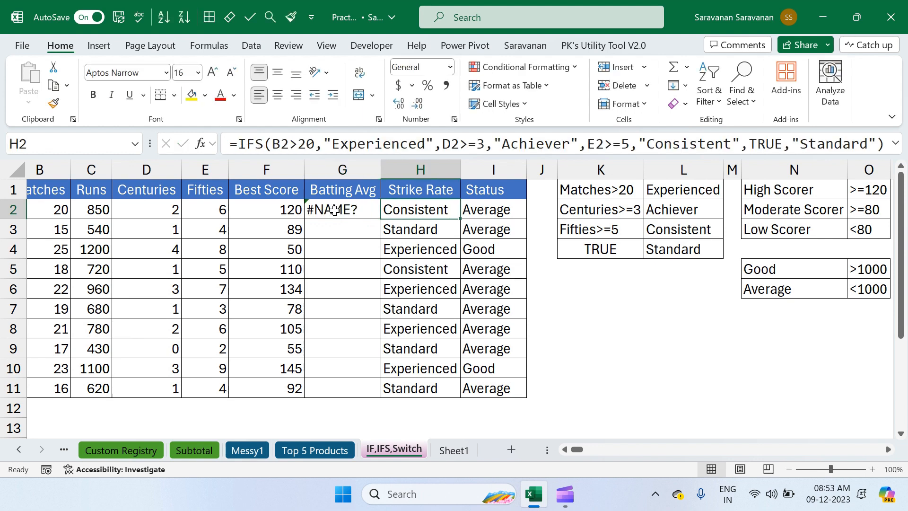
Start a SWITCH formula in G2 with True as the expression and F2>=120 returning "High Scorer" as the first pair.
left_click(334, 210)
type("=swi")
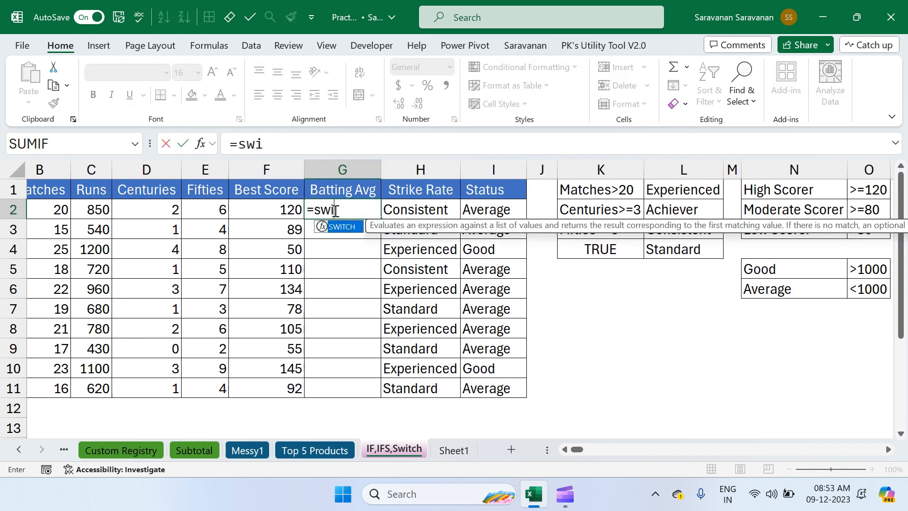
key("Tab")
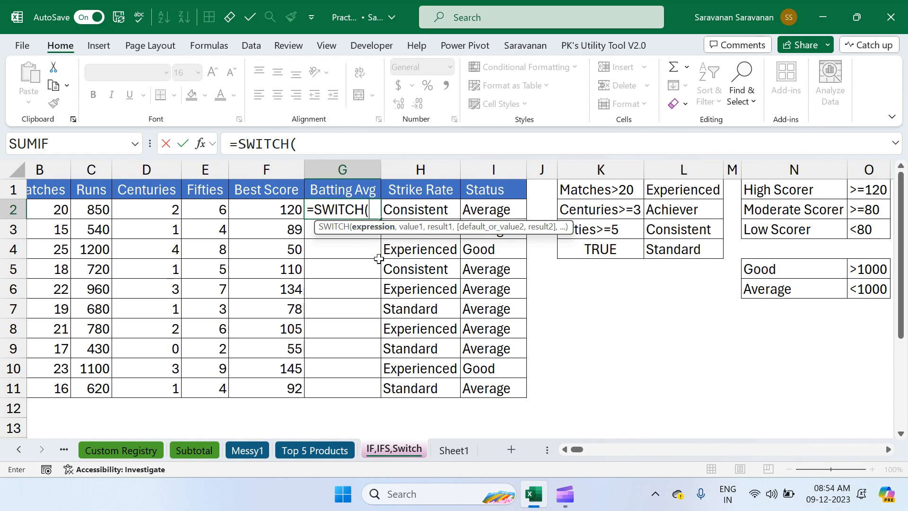
type("True,")
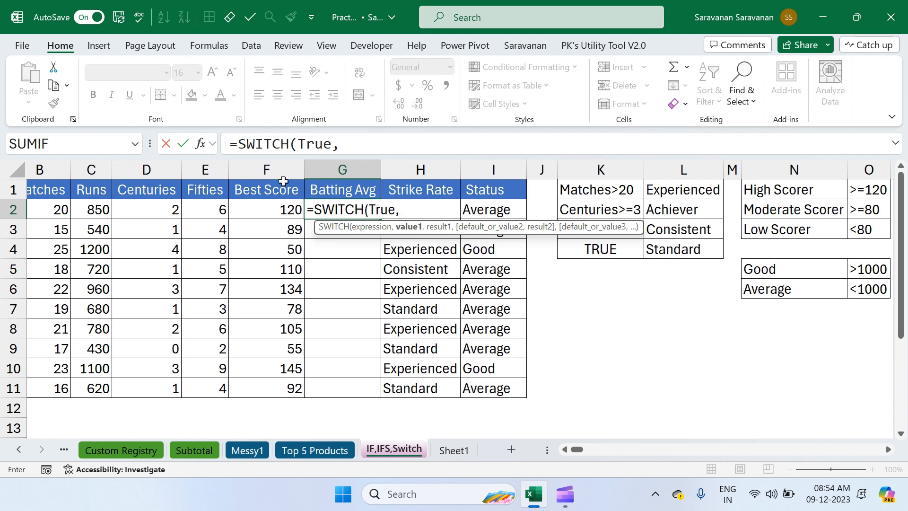
left_click(265, 209)
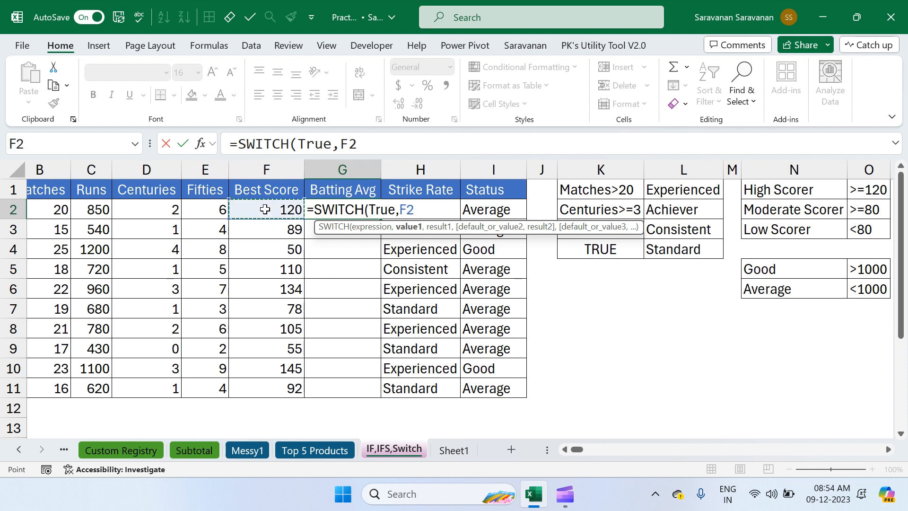
type(">=120")
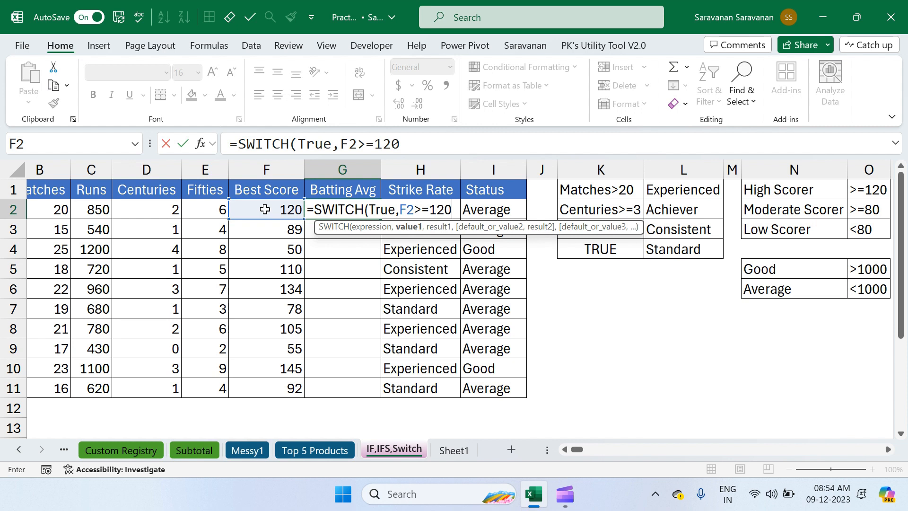
type(",")
type("\"High")
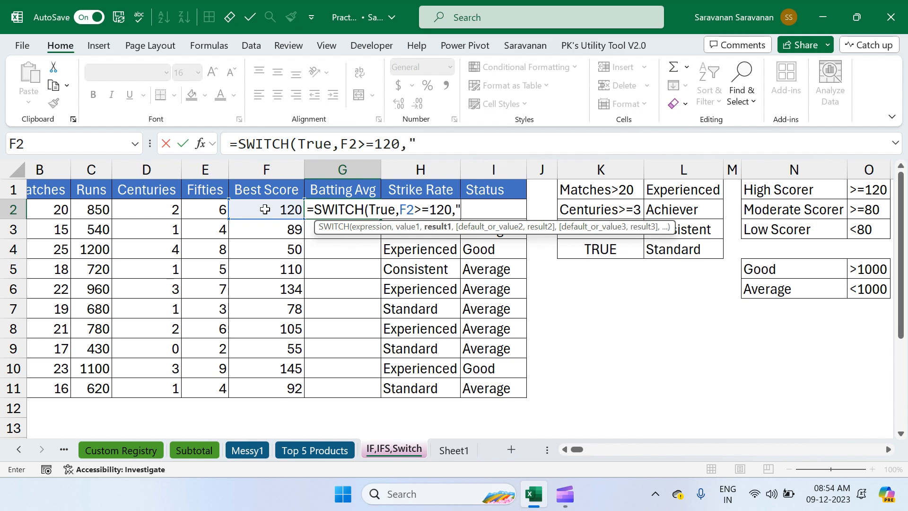
type(" S")
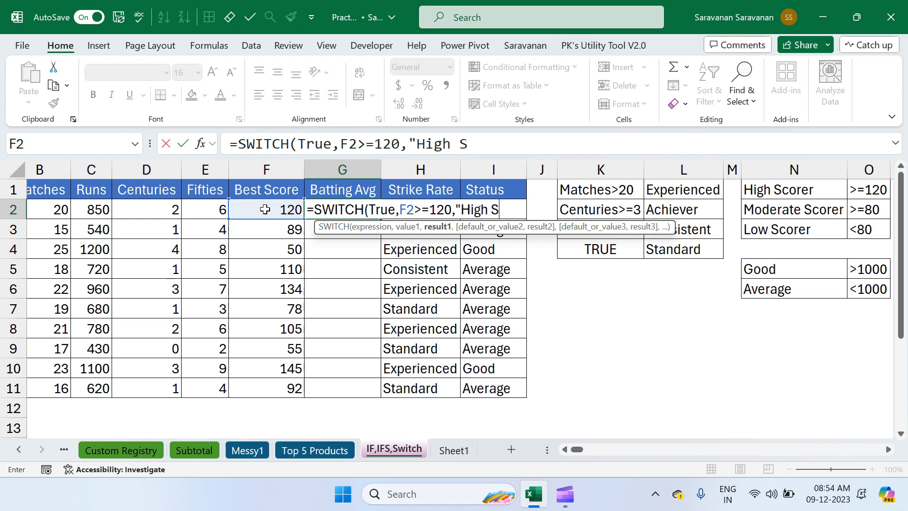
type("corer\",")
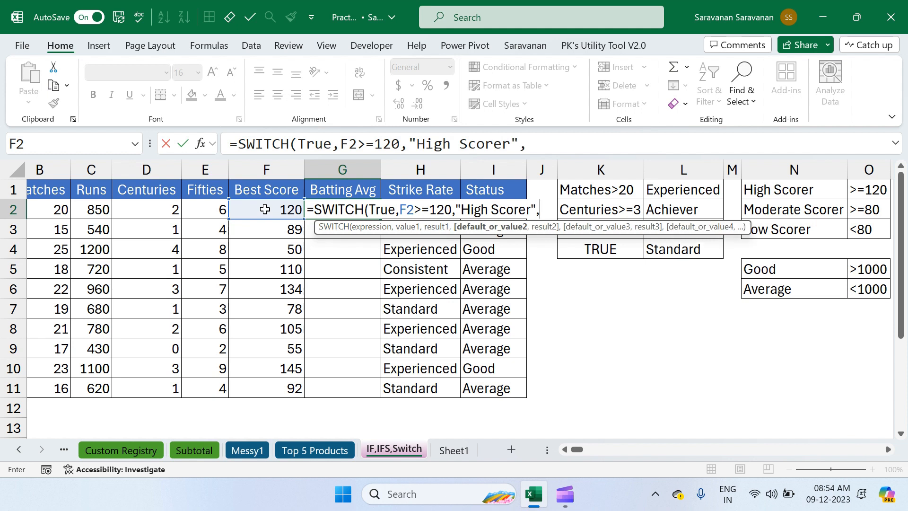
Add the second SWITCH pair to the G2 formula, with F2>=80 returning "Moderate Scorer".
left_click(265, 210)
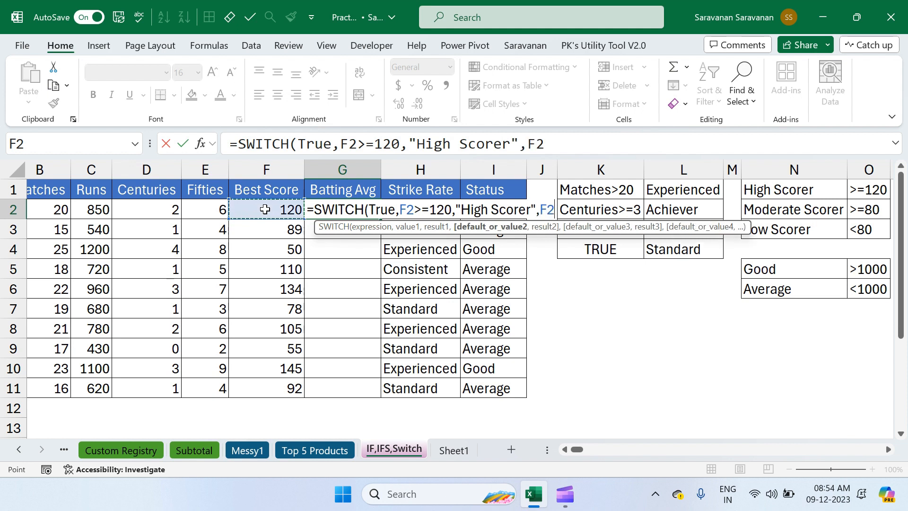
type(">=80,\"Modera")
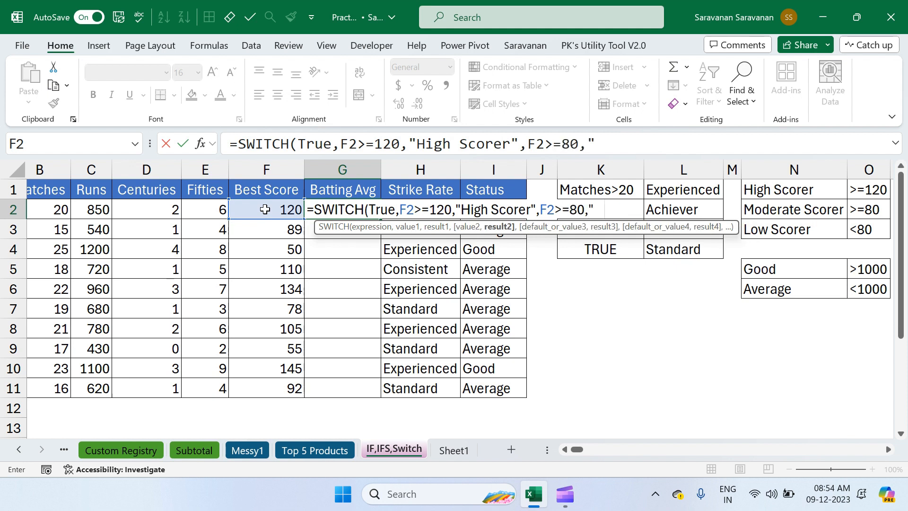
type("te")
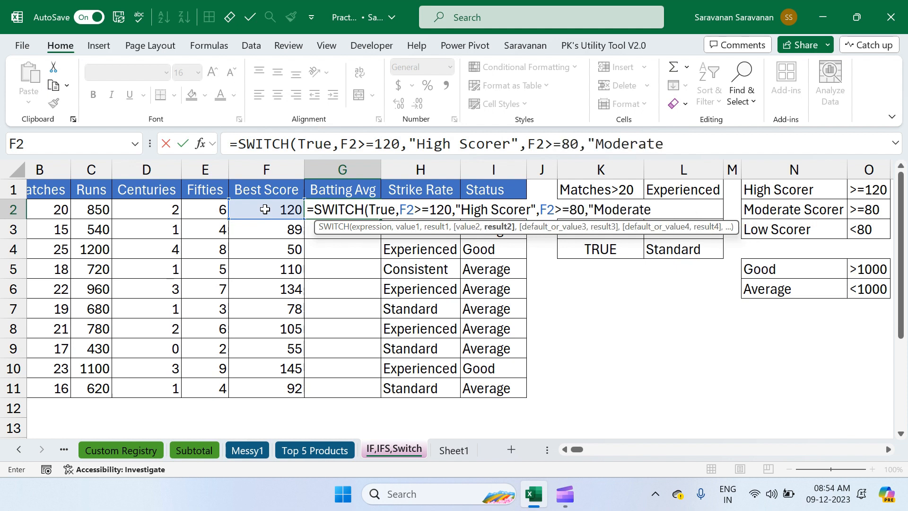
type(" Scorer\",")
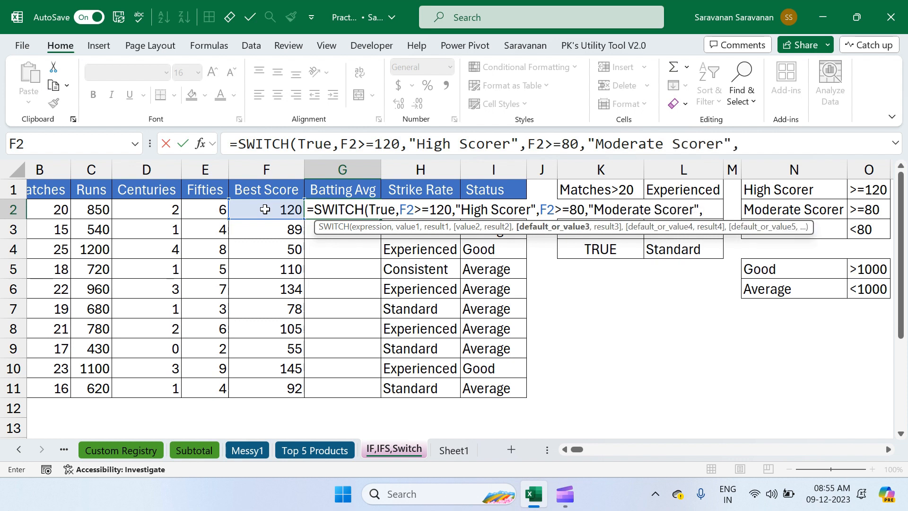
Complete the SWITCH formula in G2 with F2<80 returning "Low Scorer" as the third pair, and enter it.
left_click(283, 204)
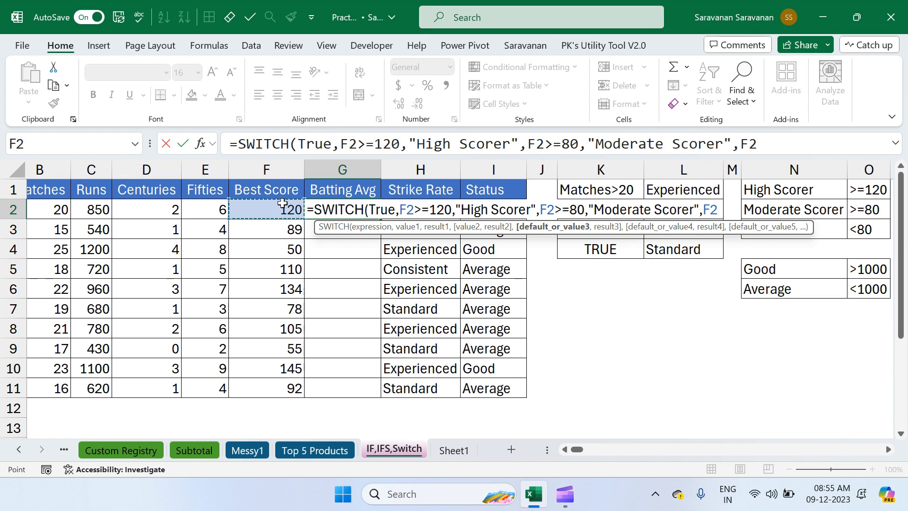
type("<80")
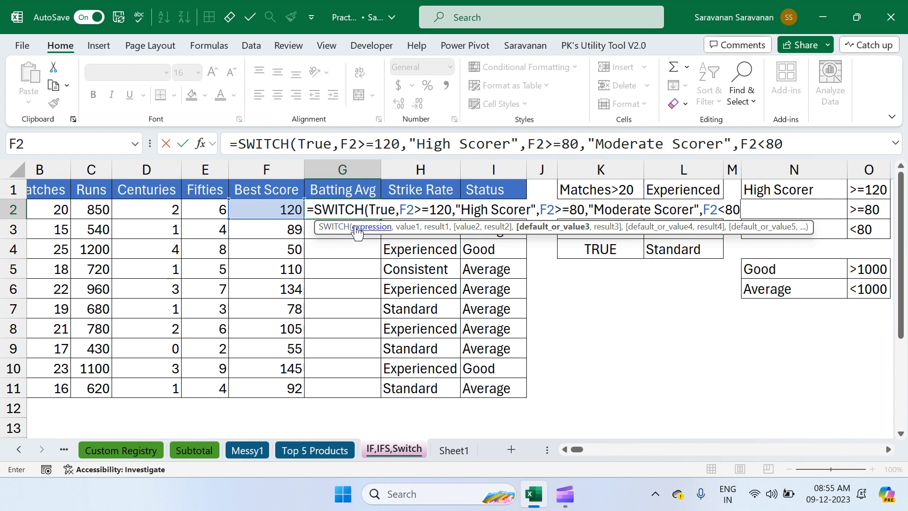
left_click(342, 227)
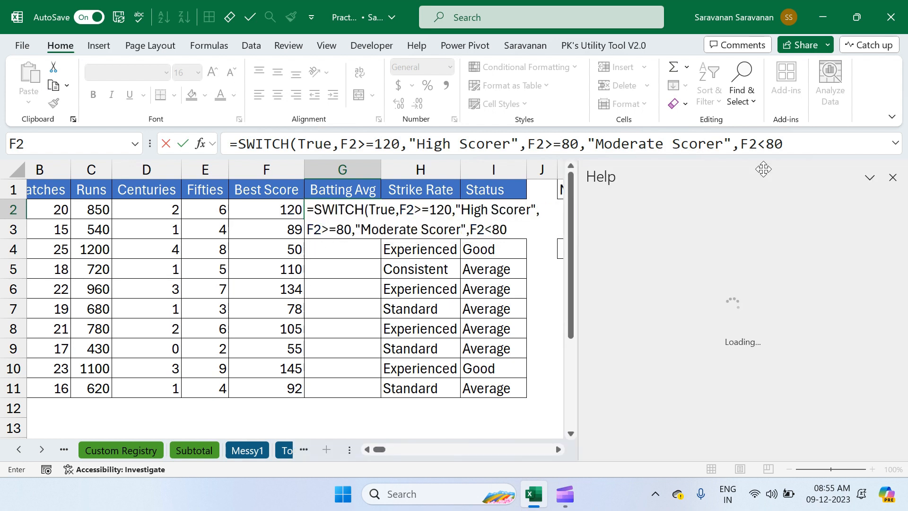
left_click(894, 177)
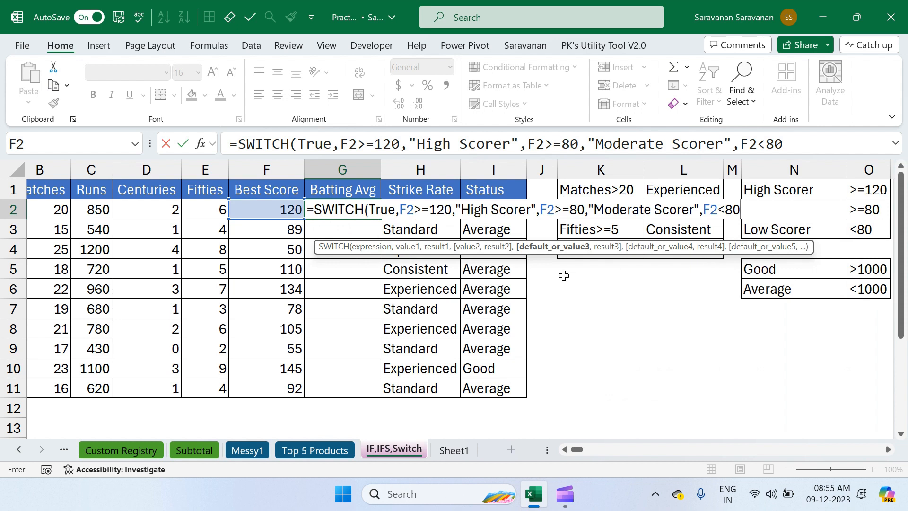
type(",\"Low Score")
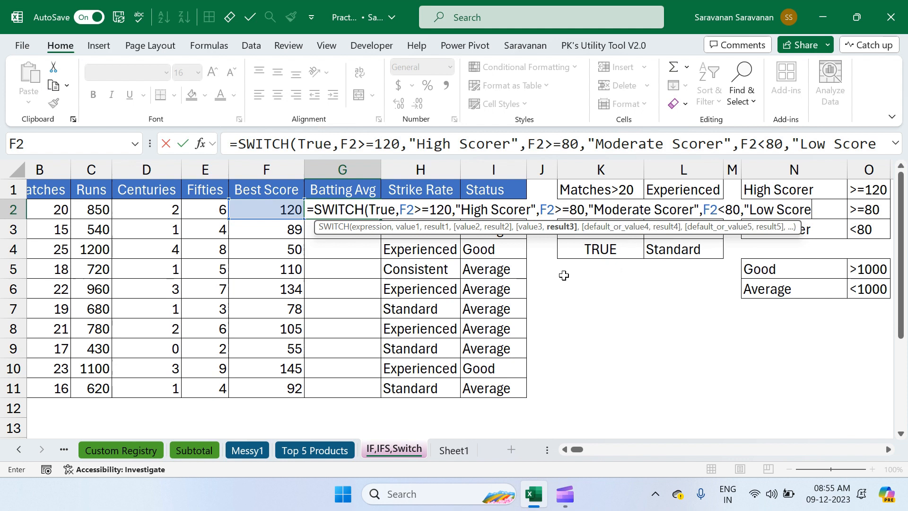
type("r\")")
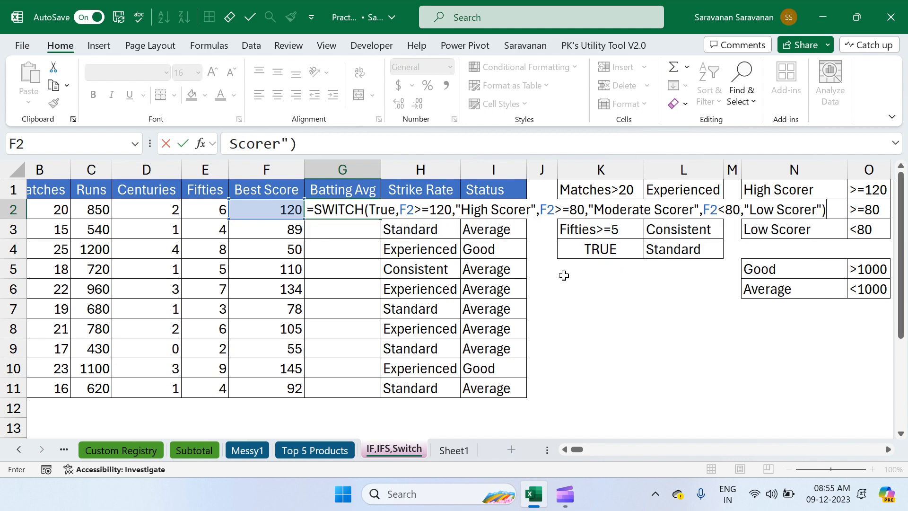
left_click(389, 208)
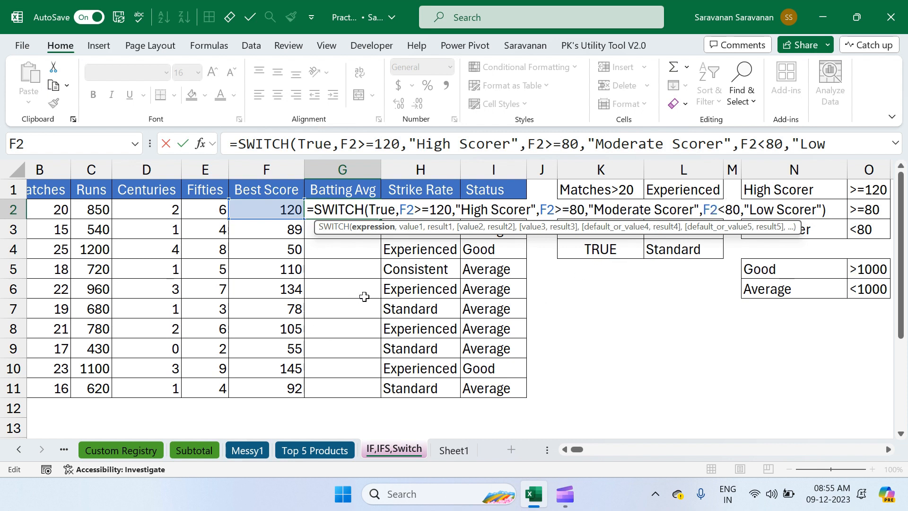
key("Return")
Fill the SWITCH formula from G2 down the Batting Avg column to G11.
key("Up")
key("shift+Down")
key("shift+Down")
key("shift+Down")
key("shift+Down")
key("shift+Down")
key("shift+Down")
key("shift+Down")
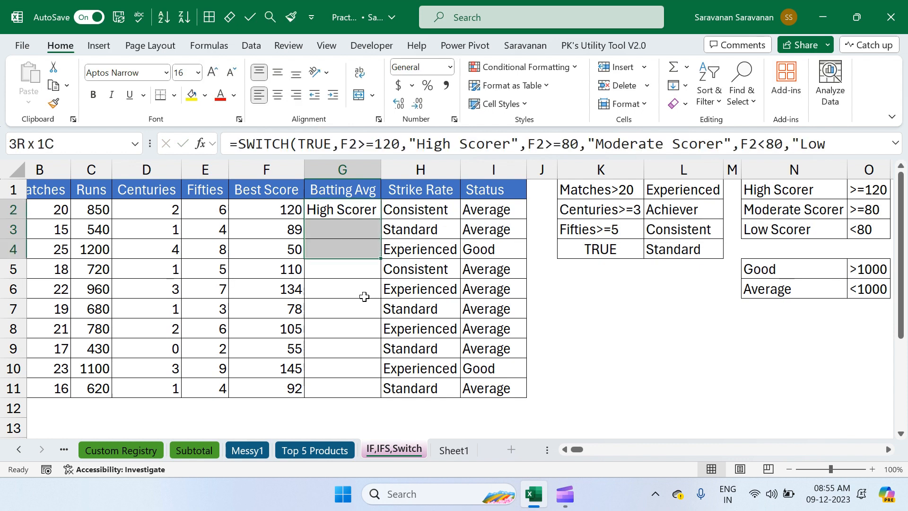
key("shift+Down")
key("shift+Down")
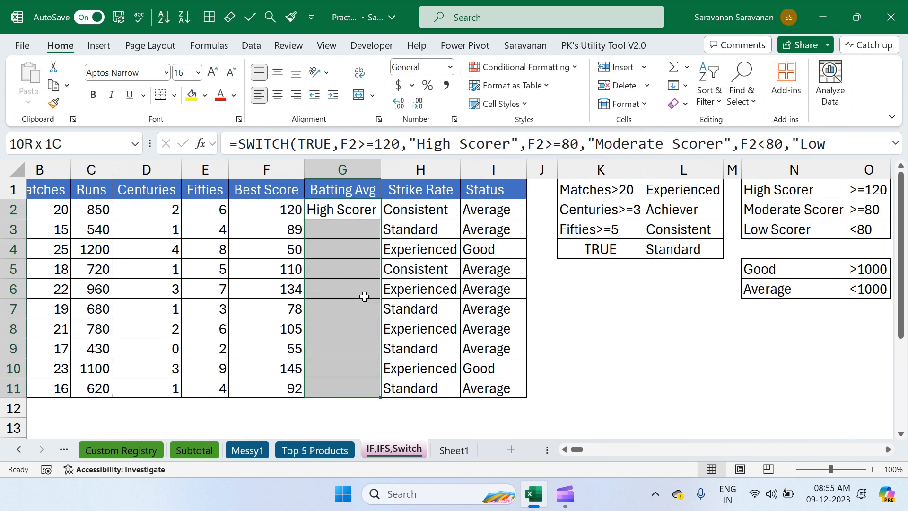
key("ctrl+d")
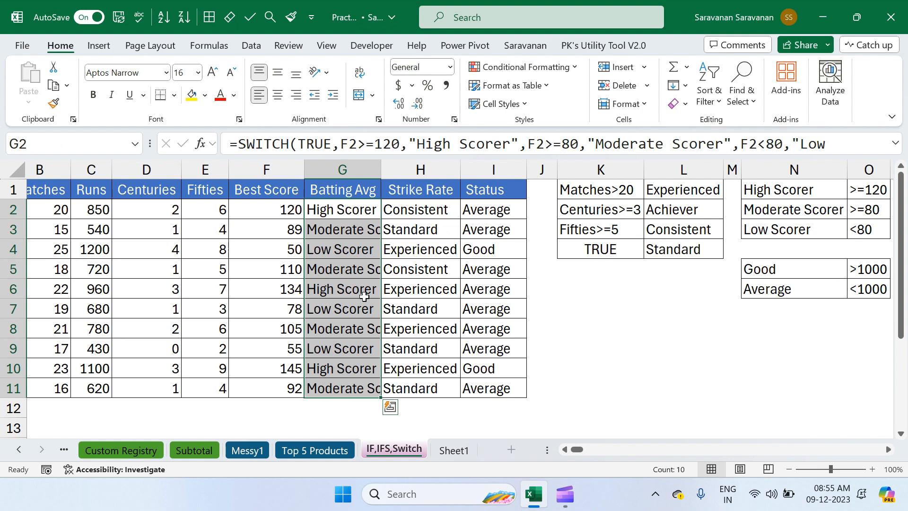
Widen the Batting Avg column so its longest text fits.
left_click(437, 235)
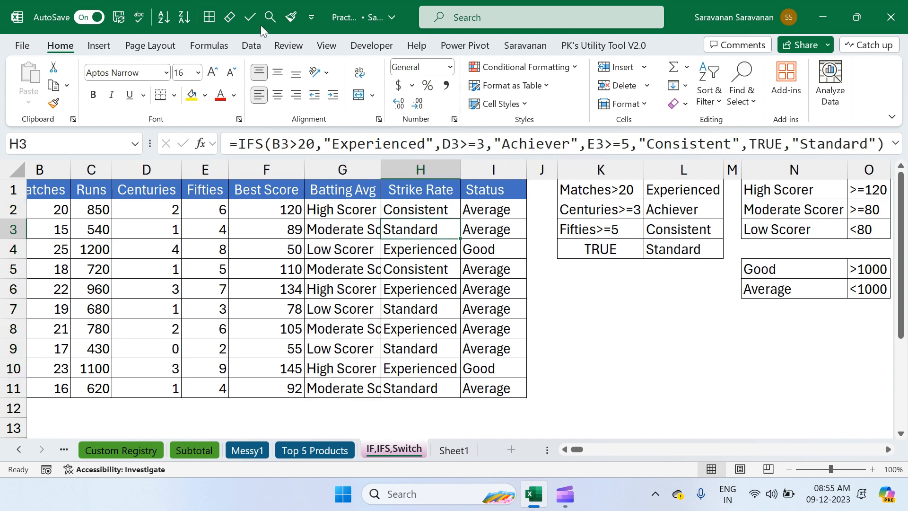
left_click(248, 18)
left_click(274, 228)
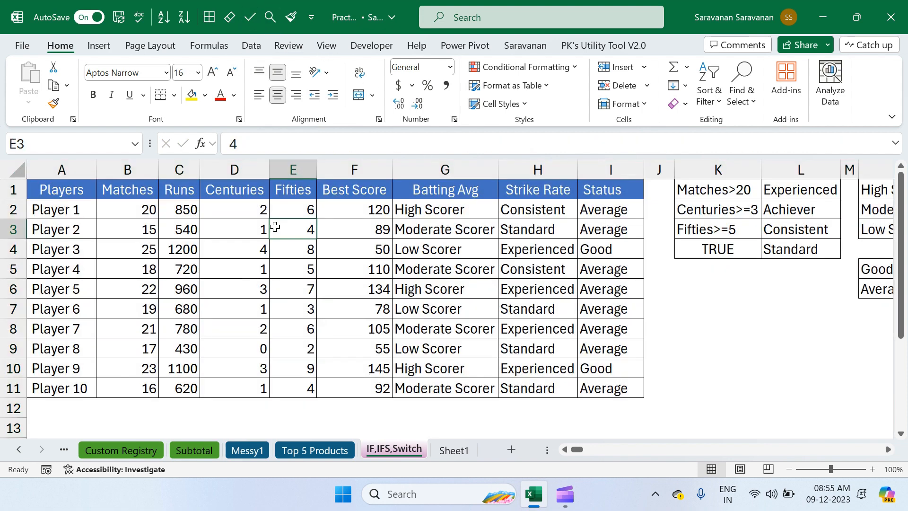
Review the whole player table A1:I11, including the SWITCH formula filled into G3.
left_click(79, 194)
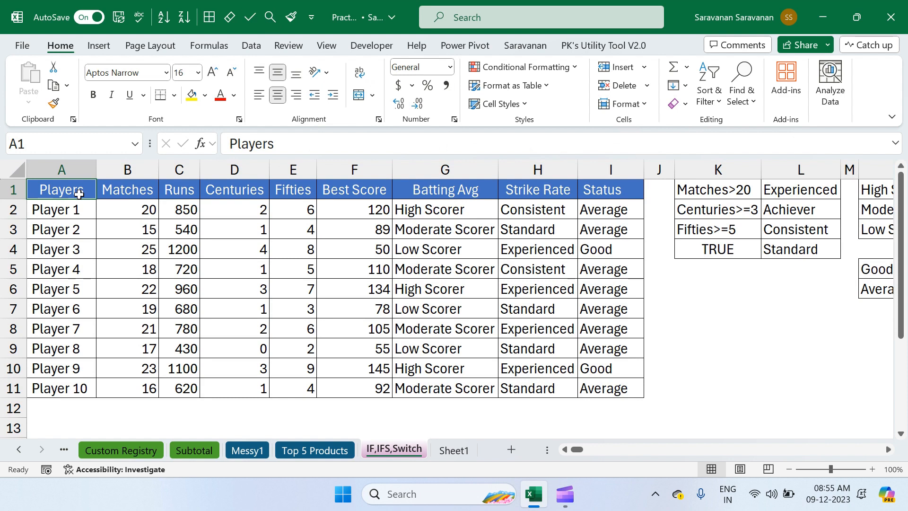
key("ctrl+shift+Right")
key("ctrl+shift+Down")
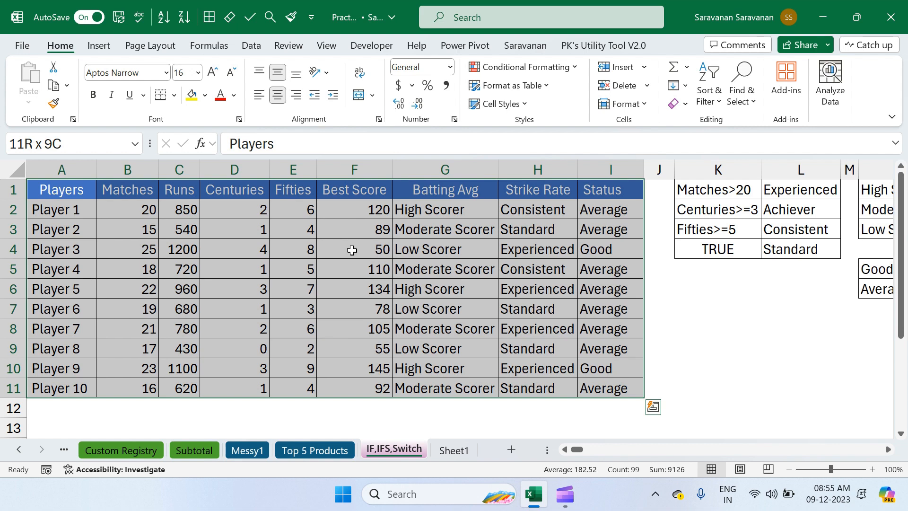
left_click(465, 229)
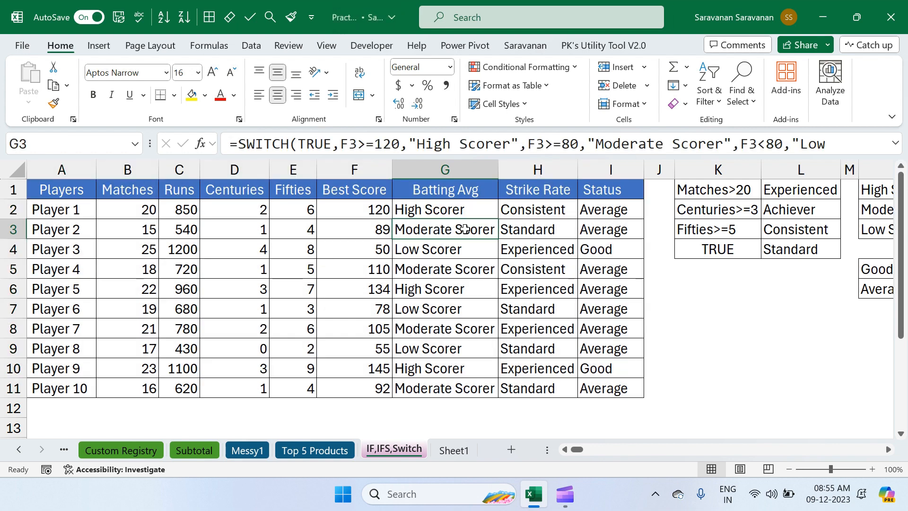